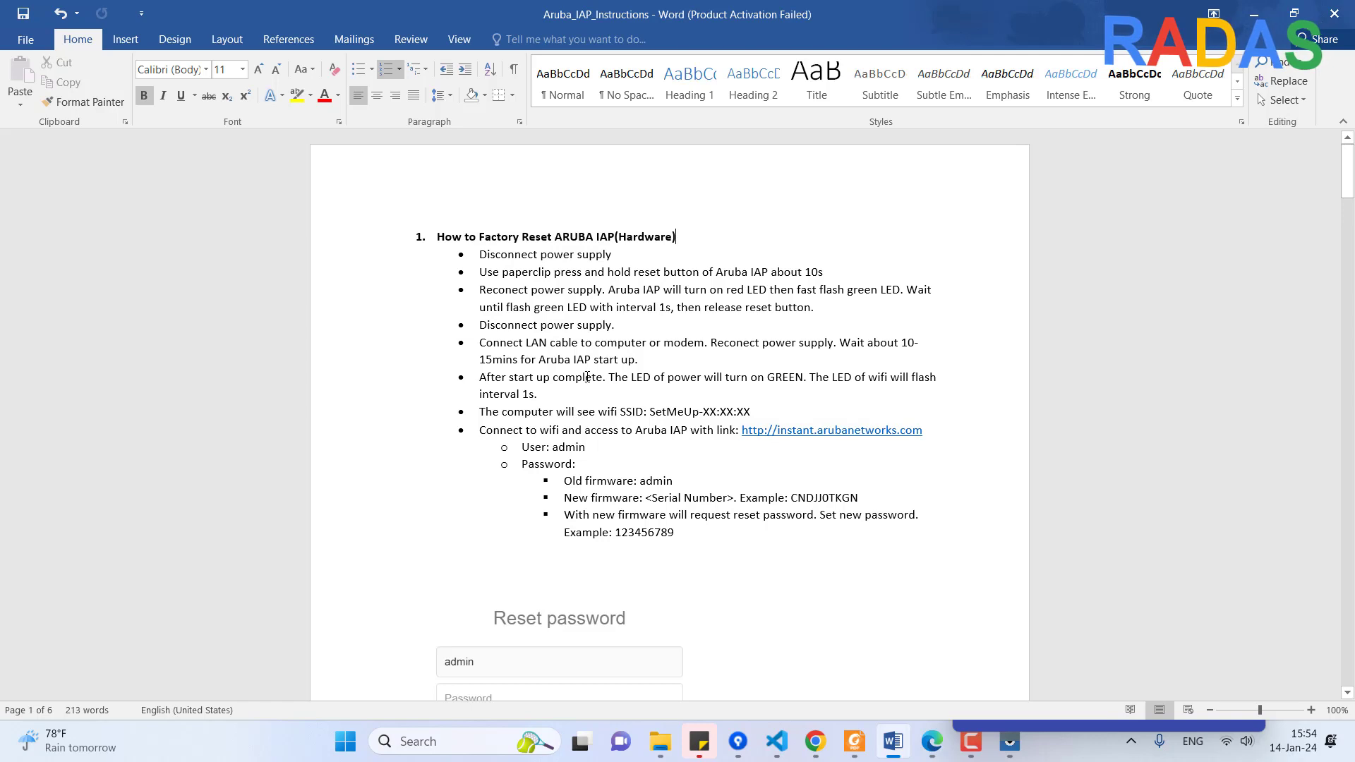
Select the Word bullets from 'After start up complete' down to the example password line
{"action": "left_click_drag", "start_coordinate": [480, 377], "coordinate": [813, 558]}
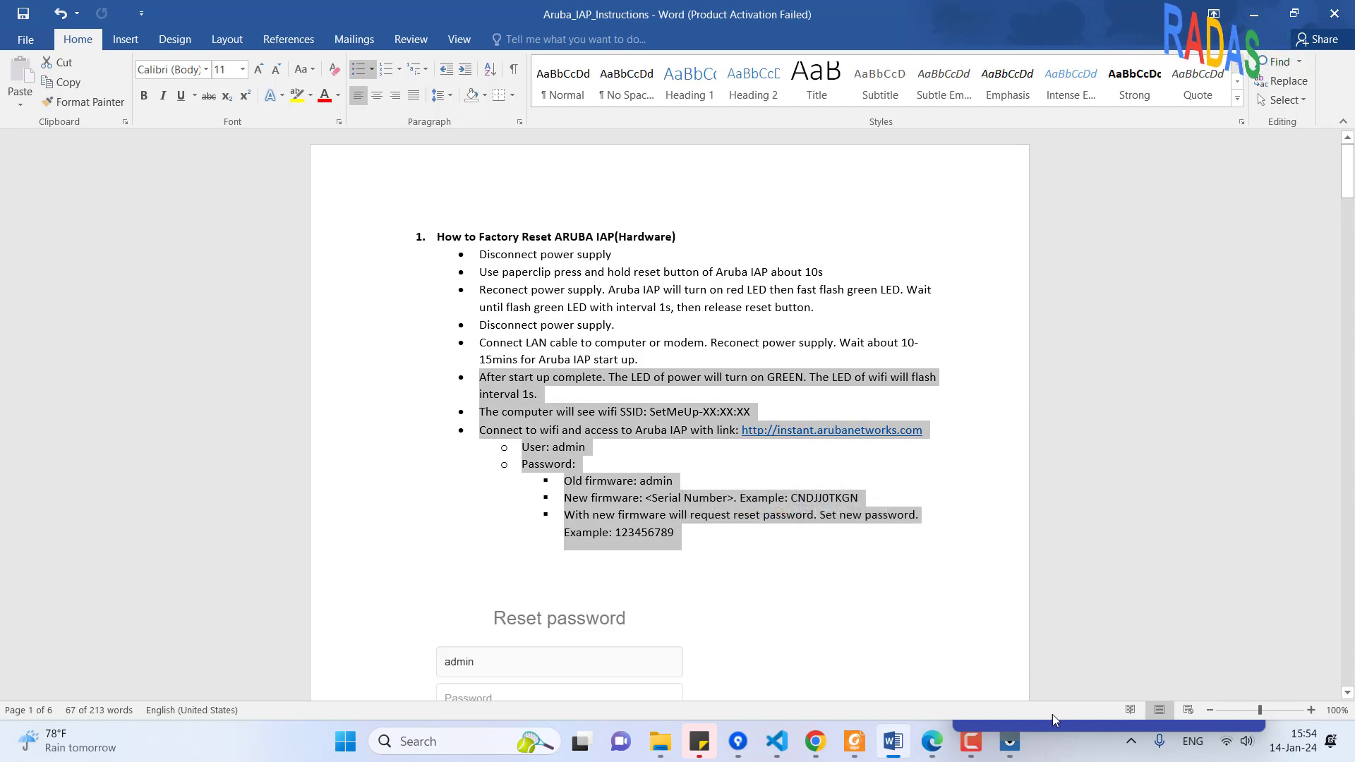
{"action": "left_click", "coordinate": [1010, 741]}
Bring the Vysor SM A605G mirrored phone window to the front over Word
{"action": "left_click", "coordinate": [1061, 653]}
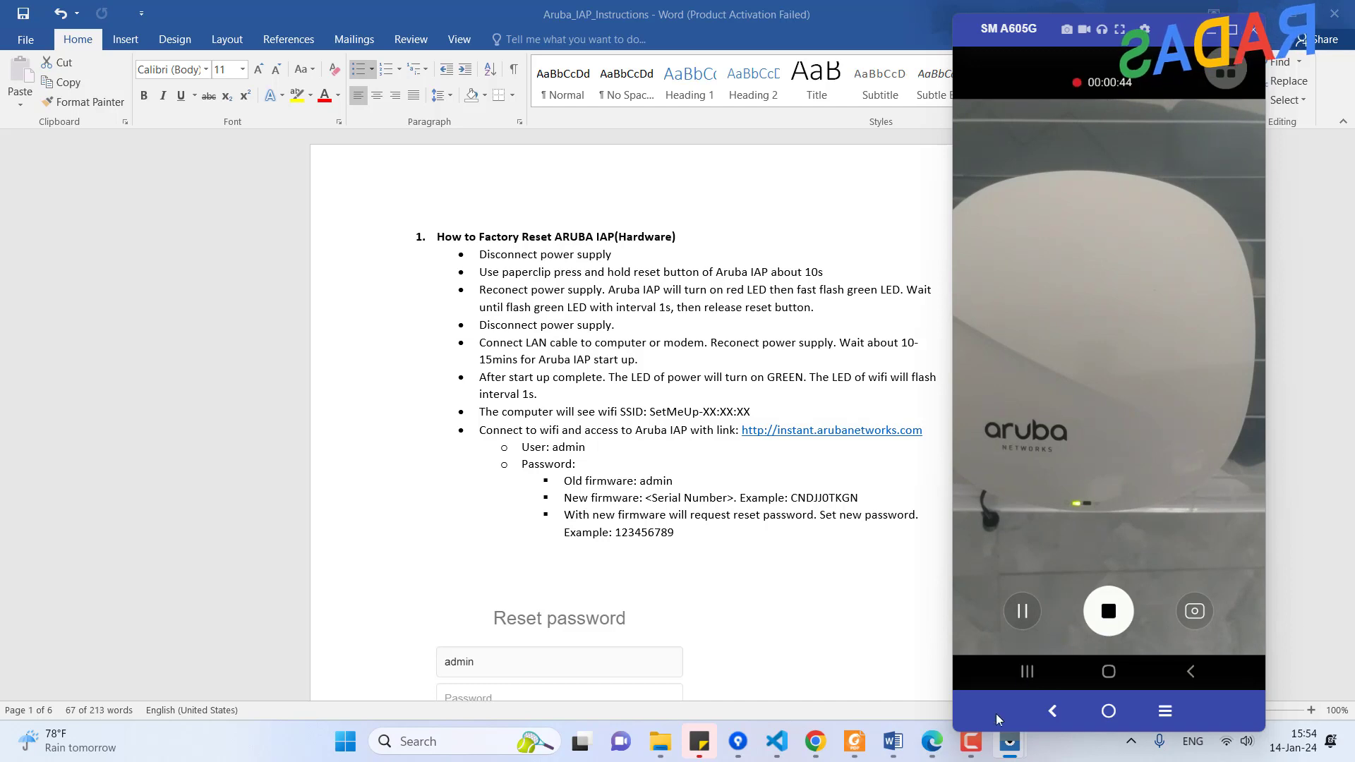
{"action": "mouse_move", "coordinate": [975, 755]}
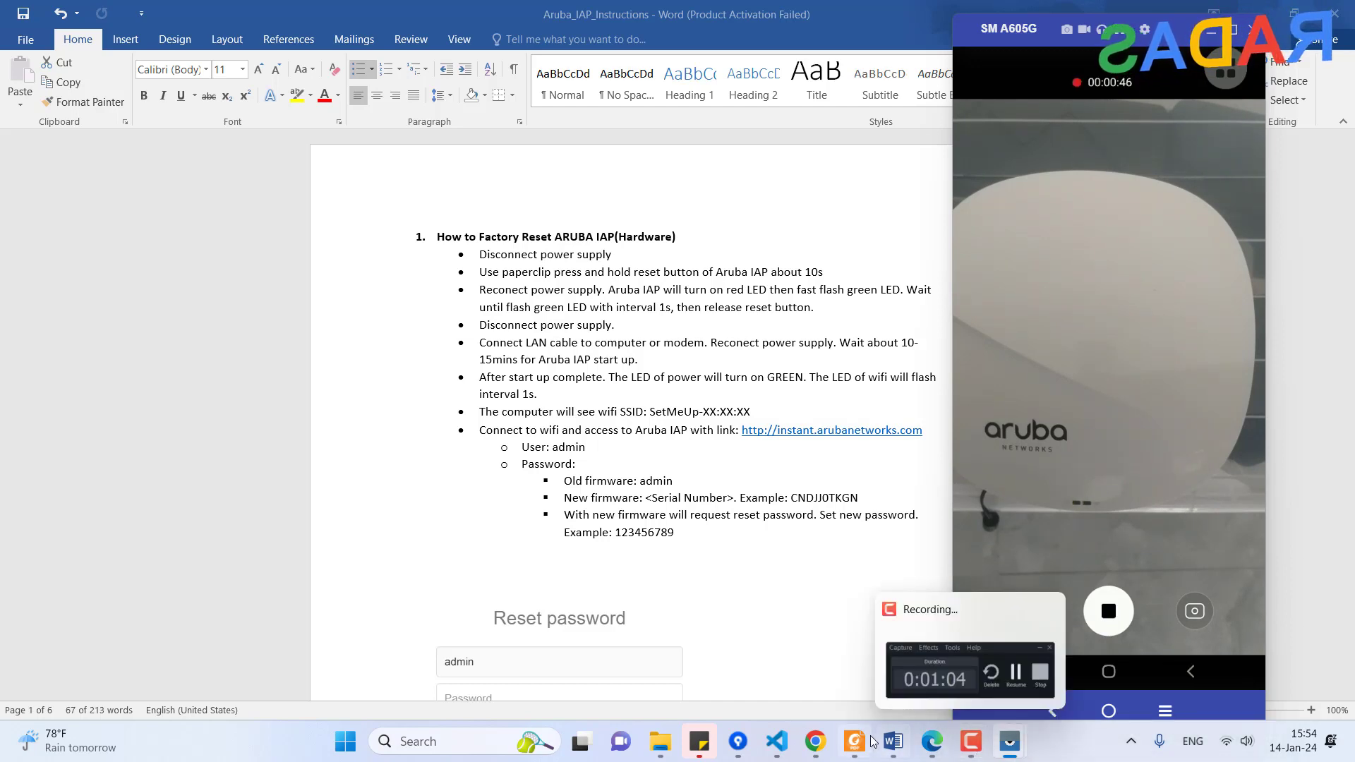
{"action": "scroll", "coordinate": [745, 540], "scroll_direction": "down", "scroll_amount": 20}
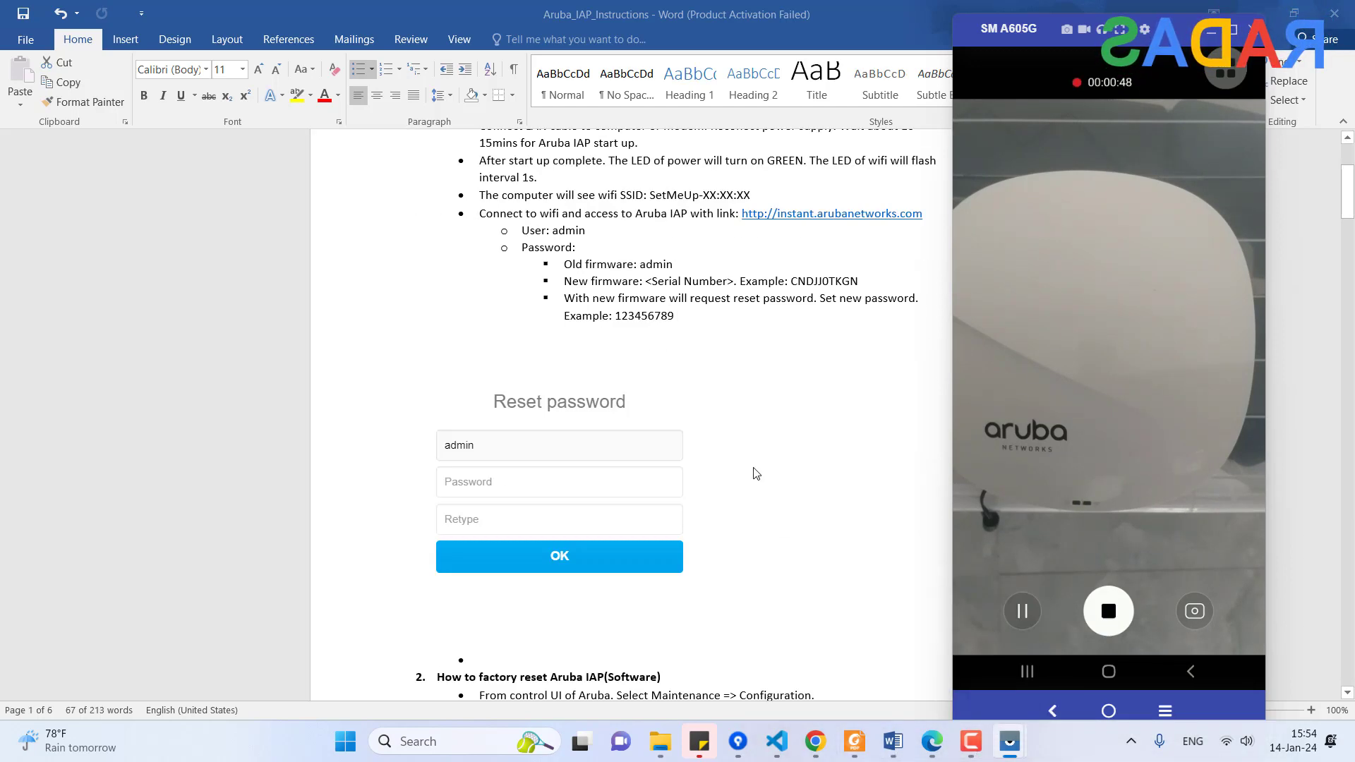
{"action": "scroll", "coordinate": [835, 452], "scroll_direction": "down", "scroll_amount": 5}
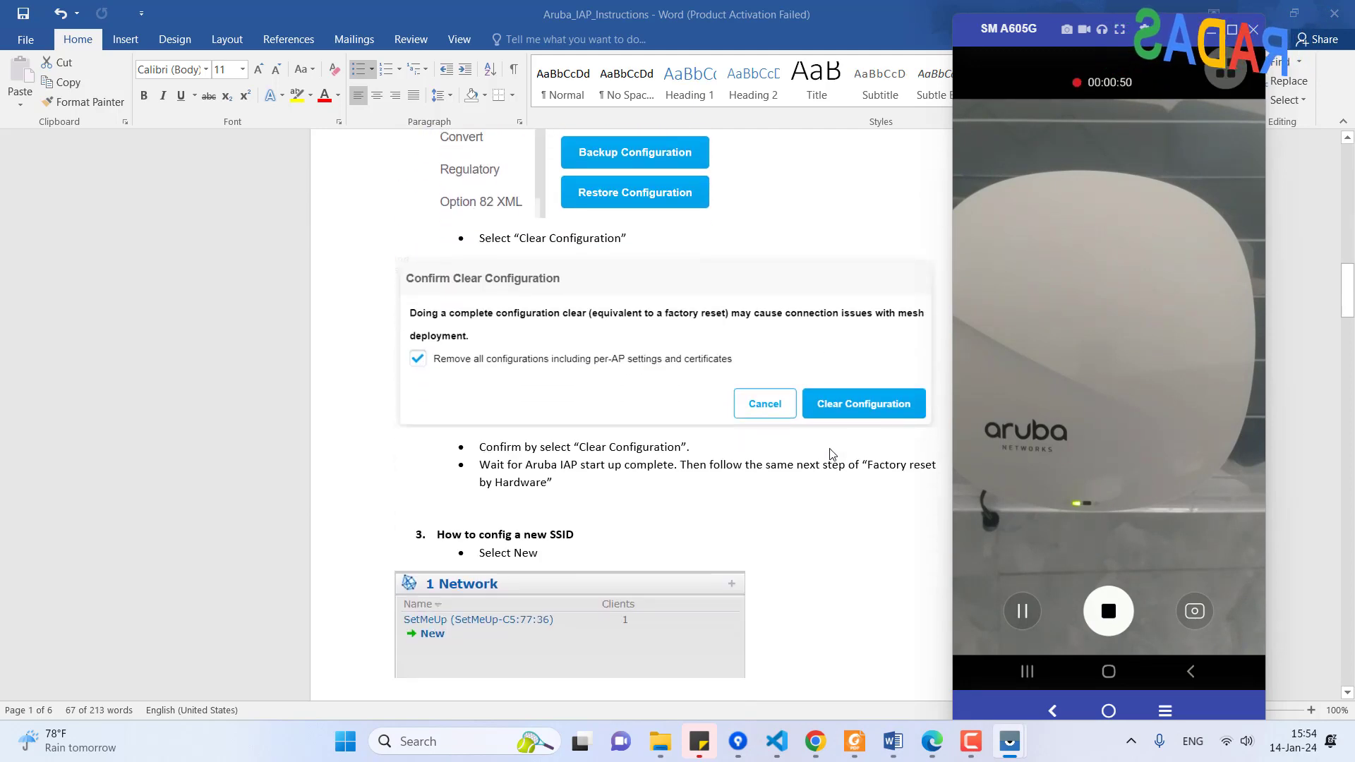
{"action": "left_click", "coordinate": [561, 462]}
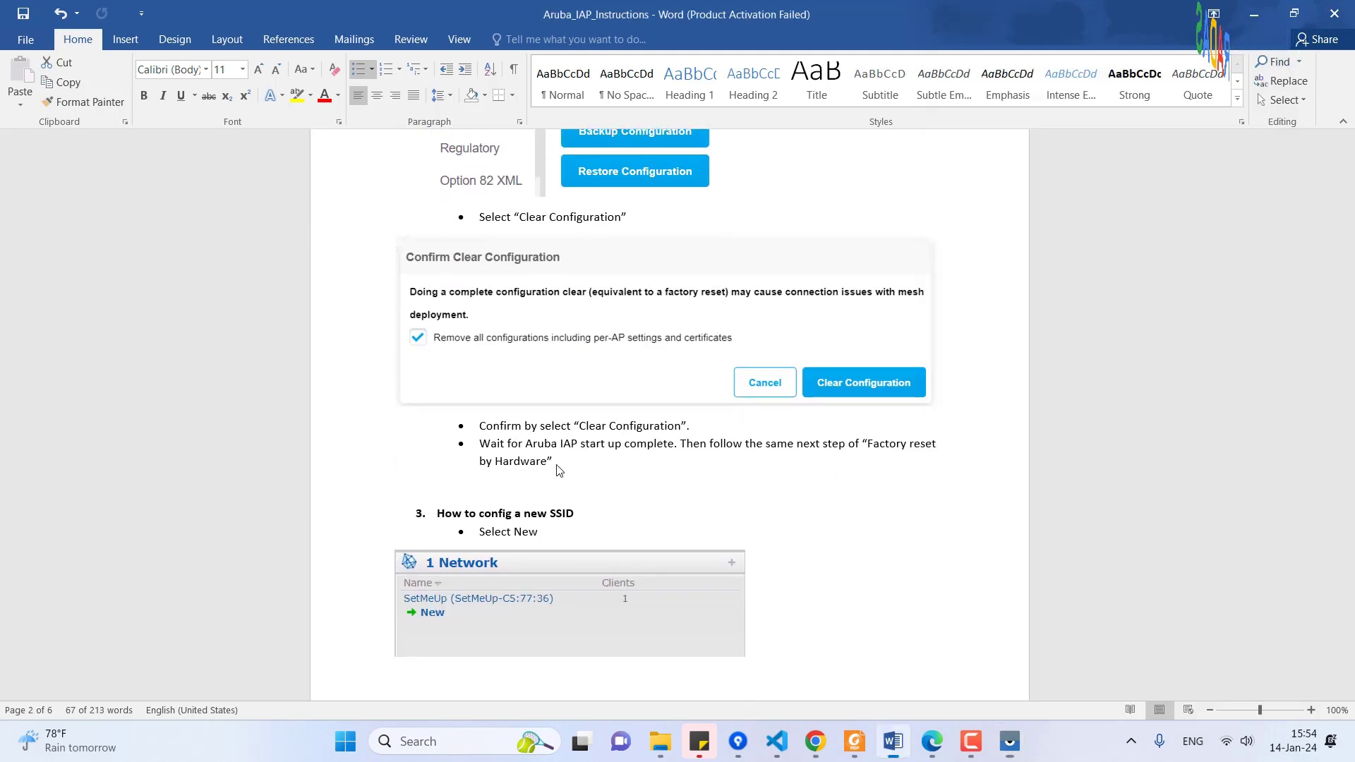
{"action": "left_click", "coordinate": [1023, 746]}
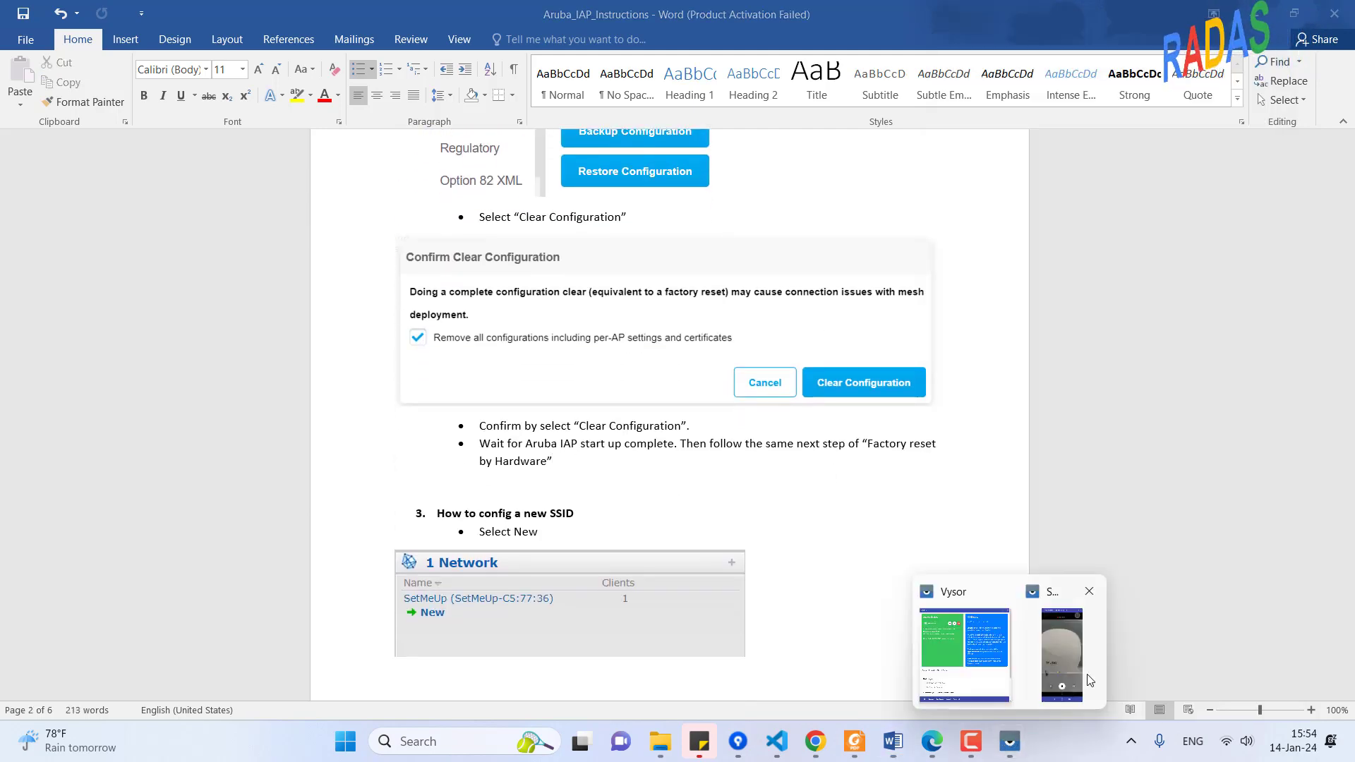
{"action": "left_click", "coordinate": [1063, 649]}
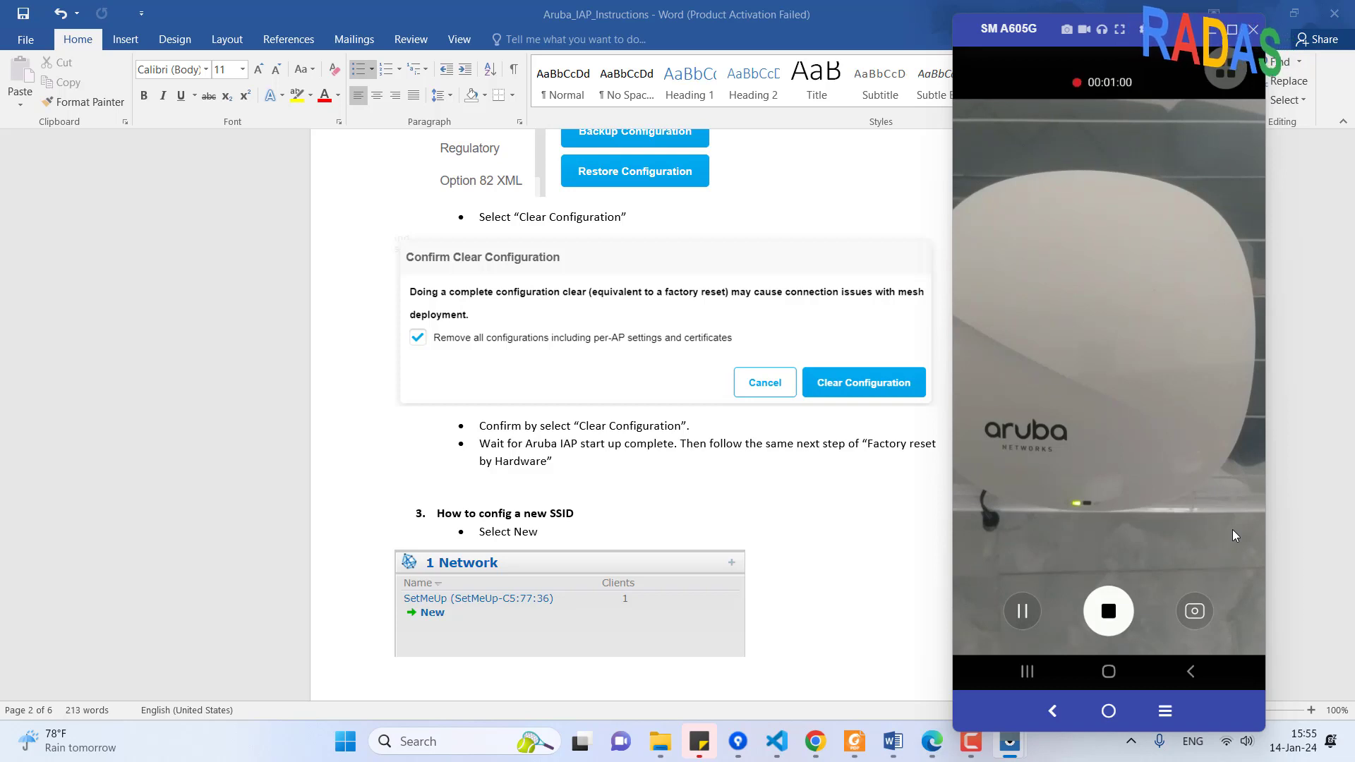
Stop the phone's video recording of the access point and pause the screen recorder
{"action": "left_click", "coordinate": [971, 741]}
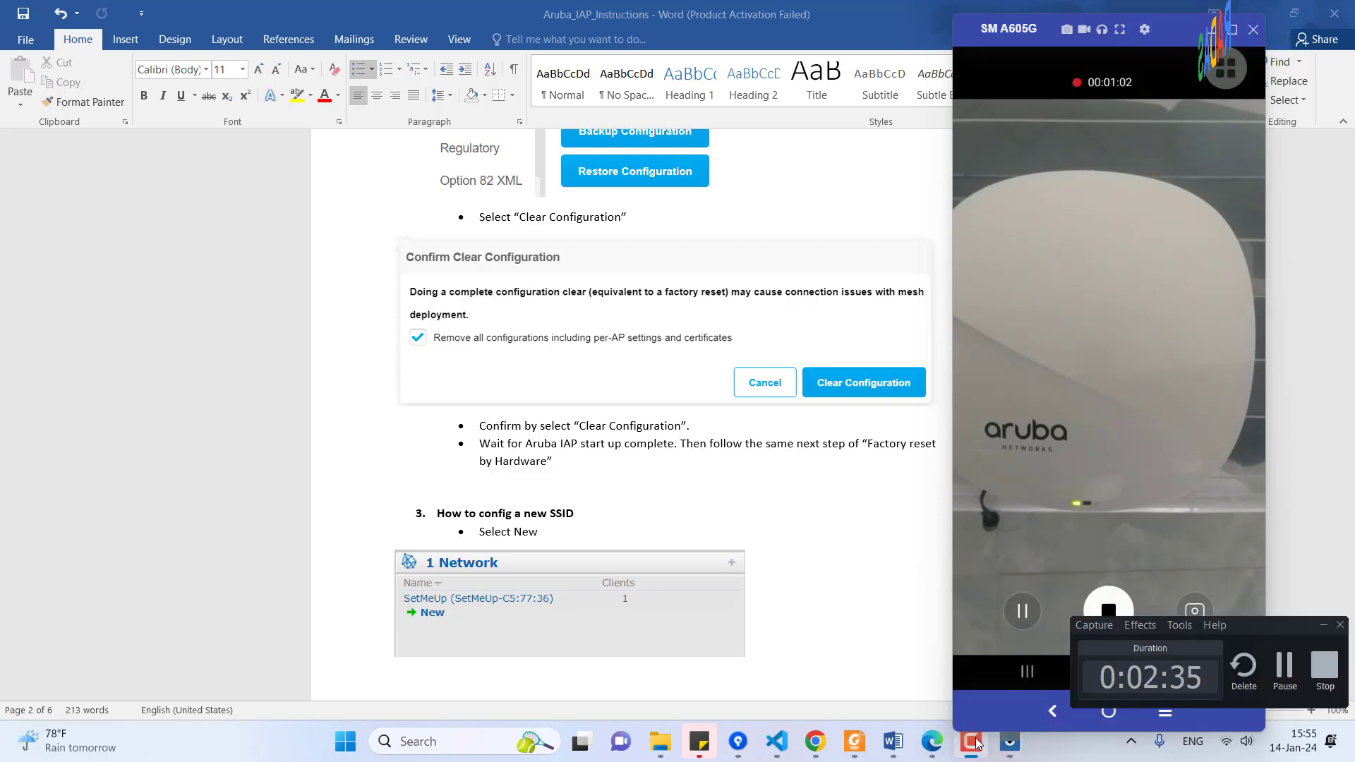
{"action": "left_click", "coordinate": [1324, 626]}
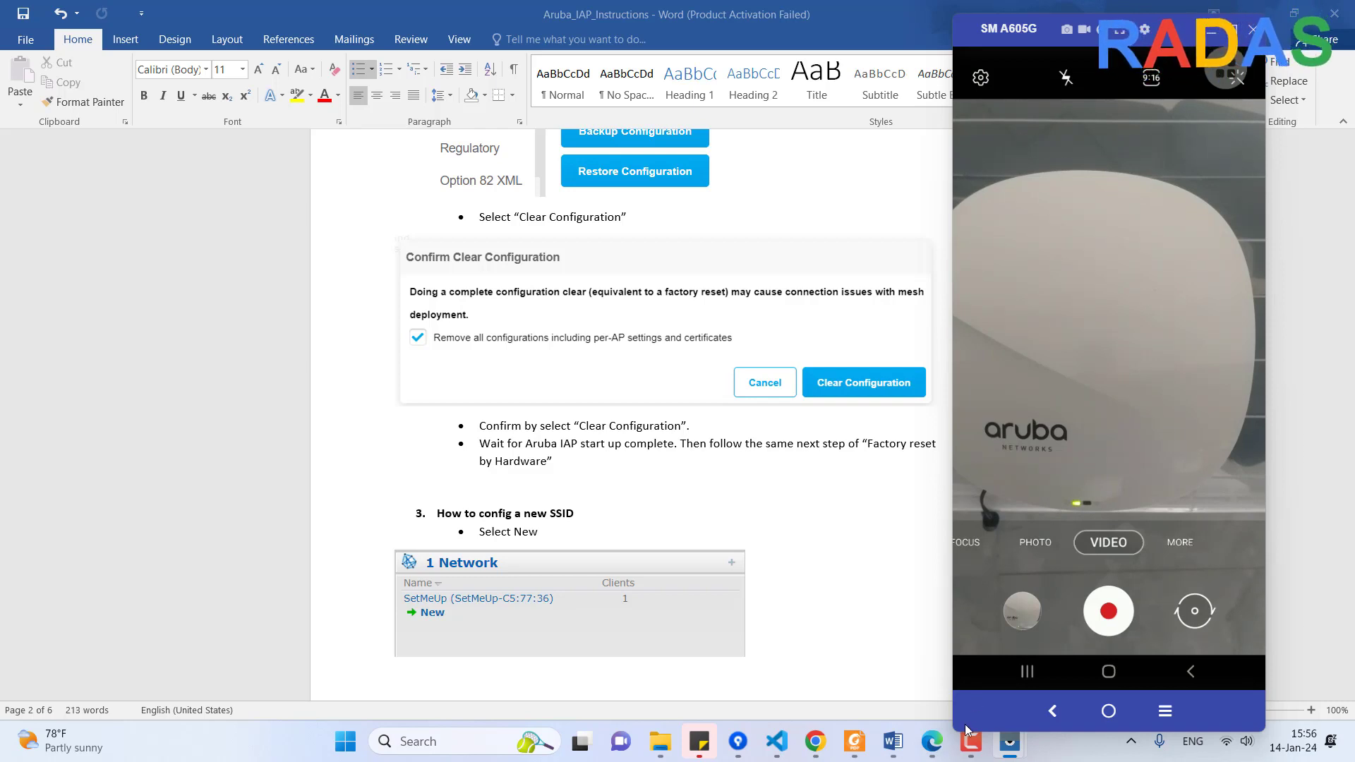
{"action": "mouse_move", "coordinate": [971, 742]}
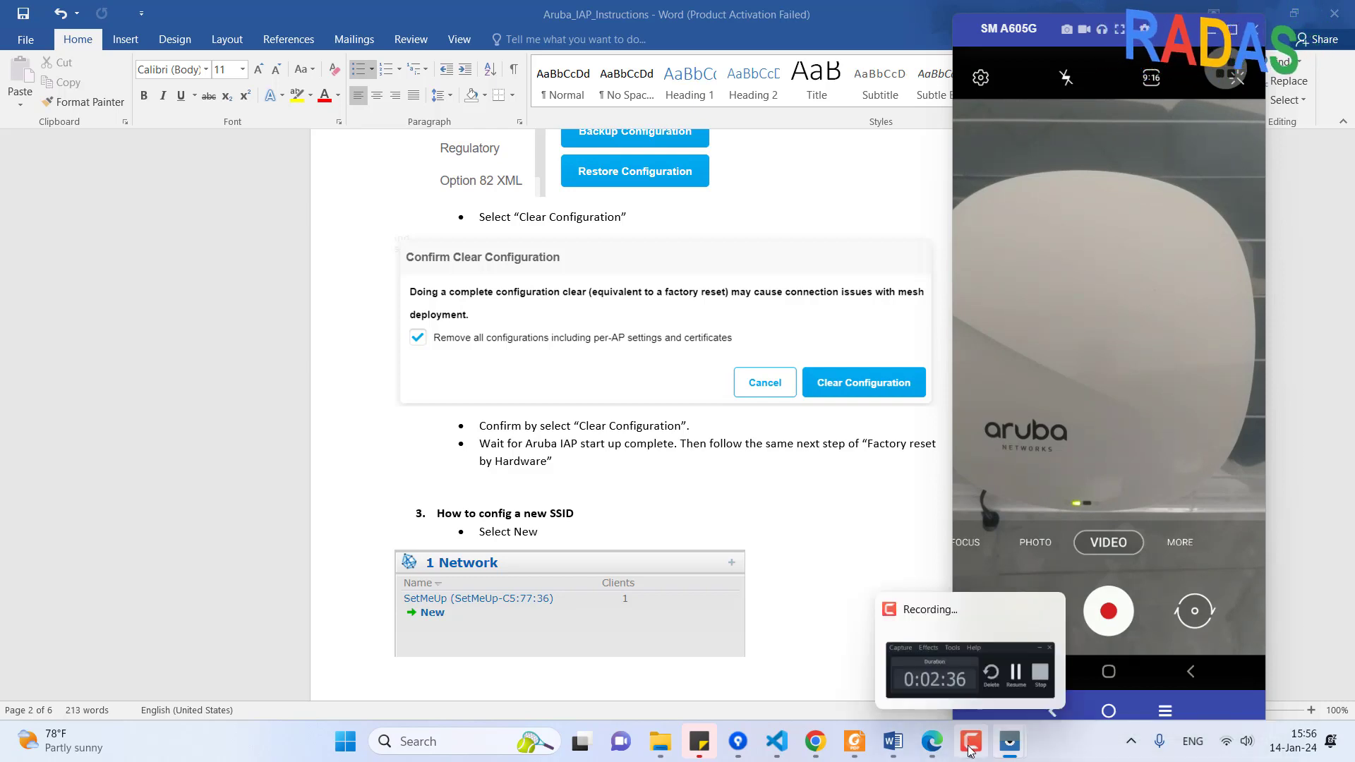
{"action": "left_click", "coordinate": [1015, 639]}
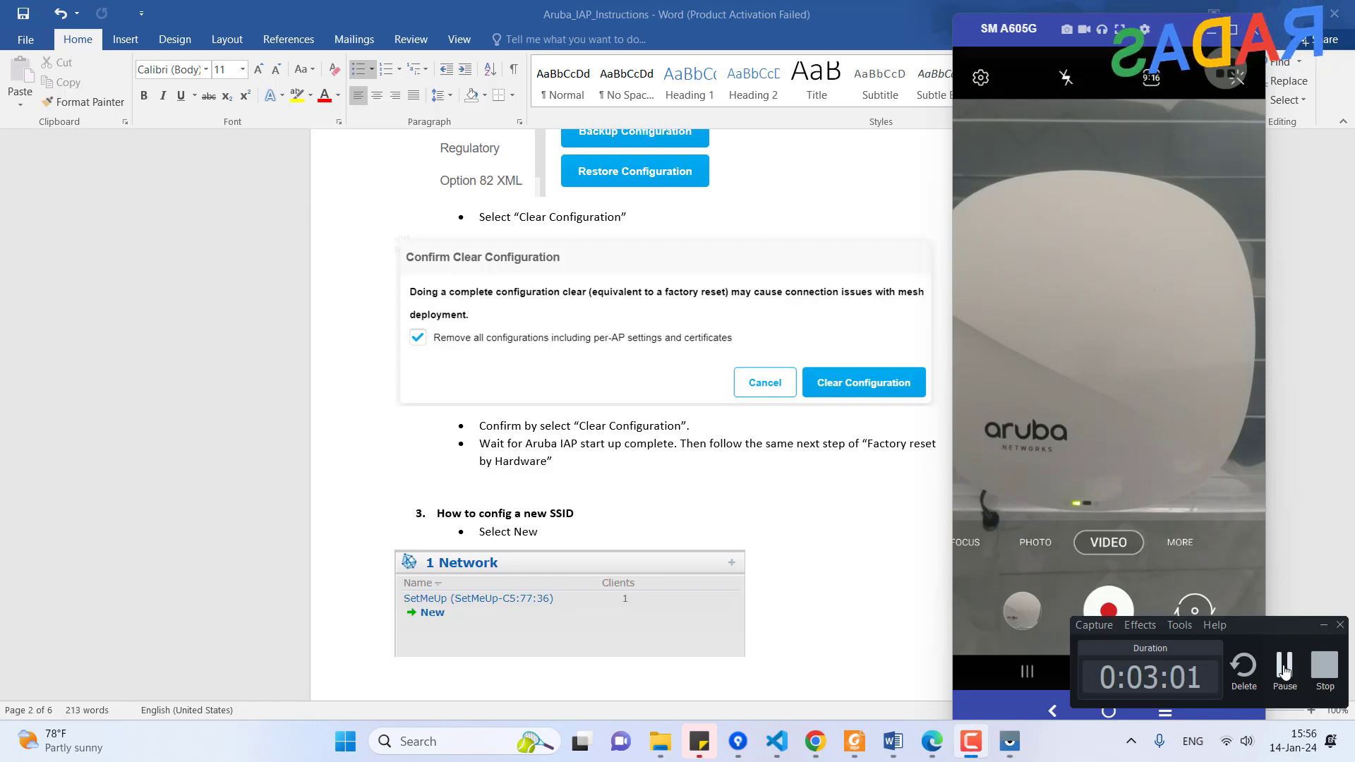
{"action": "left_click", "coordinate": [1285, 669]}
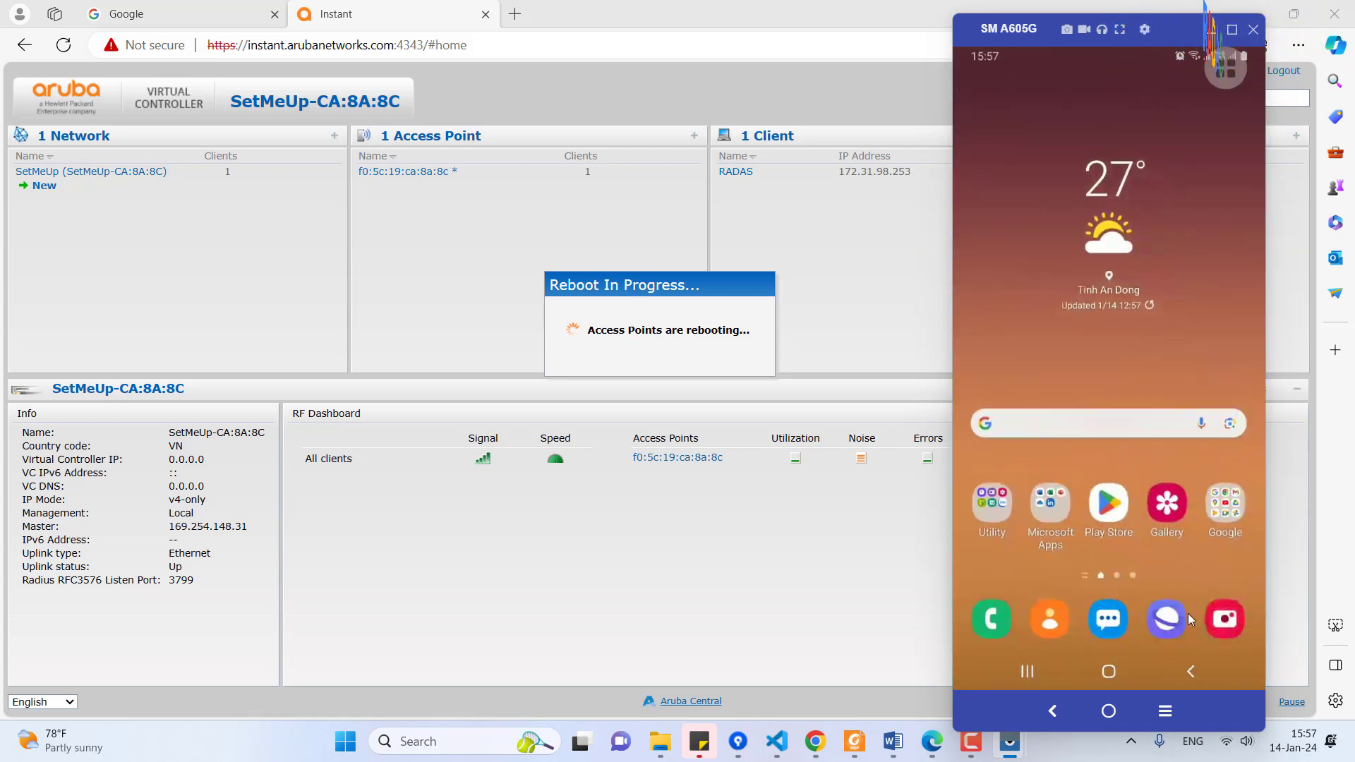
Cancel the Reboot Failed notice and bring the SM A605G phone preview forward
{"action": "left_click", "coordinate": [1230, 623]}
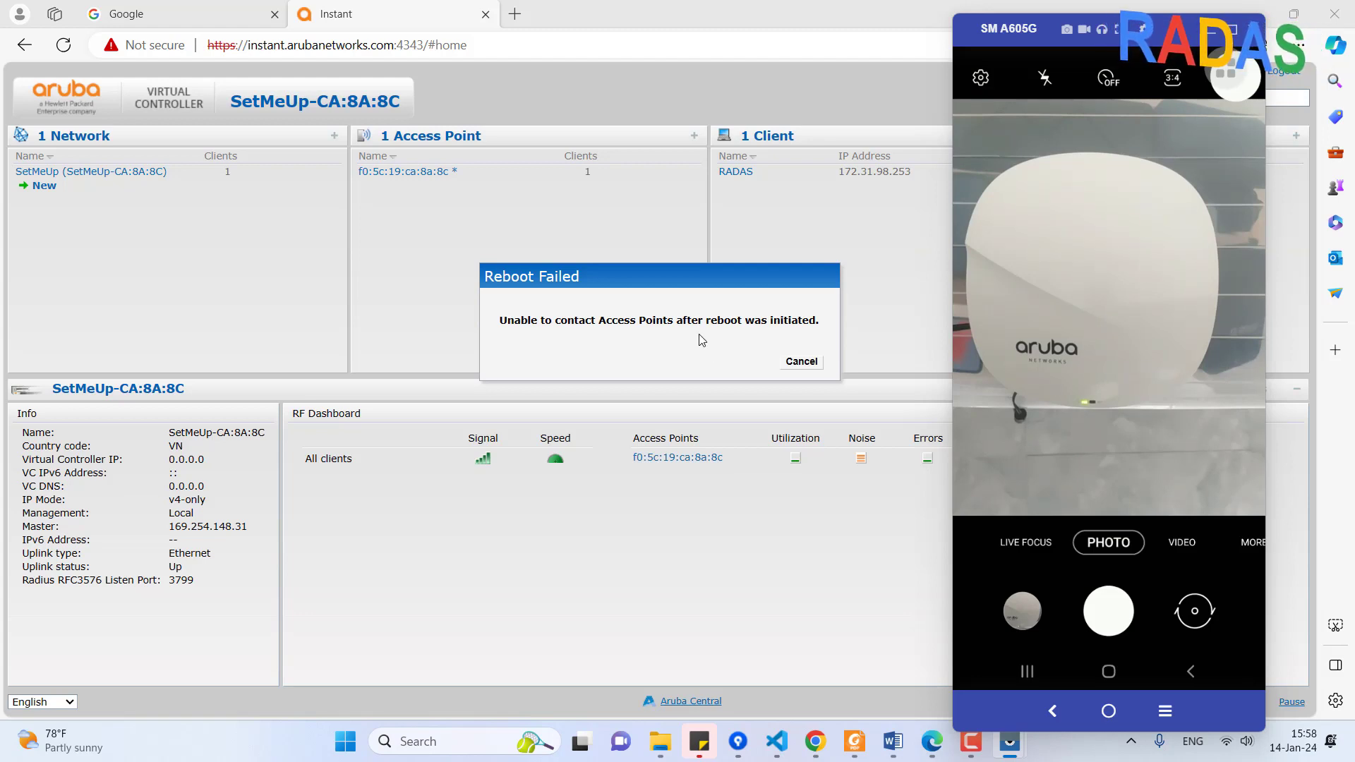
{"action": "left_click", "coordinate": [802, 362]}
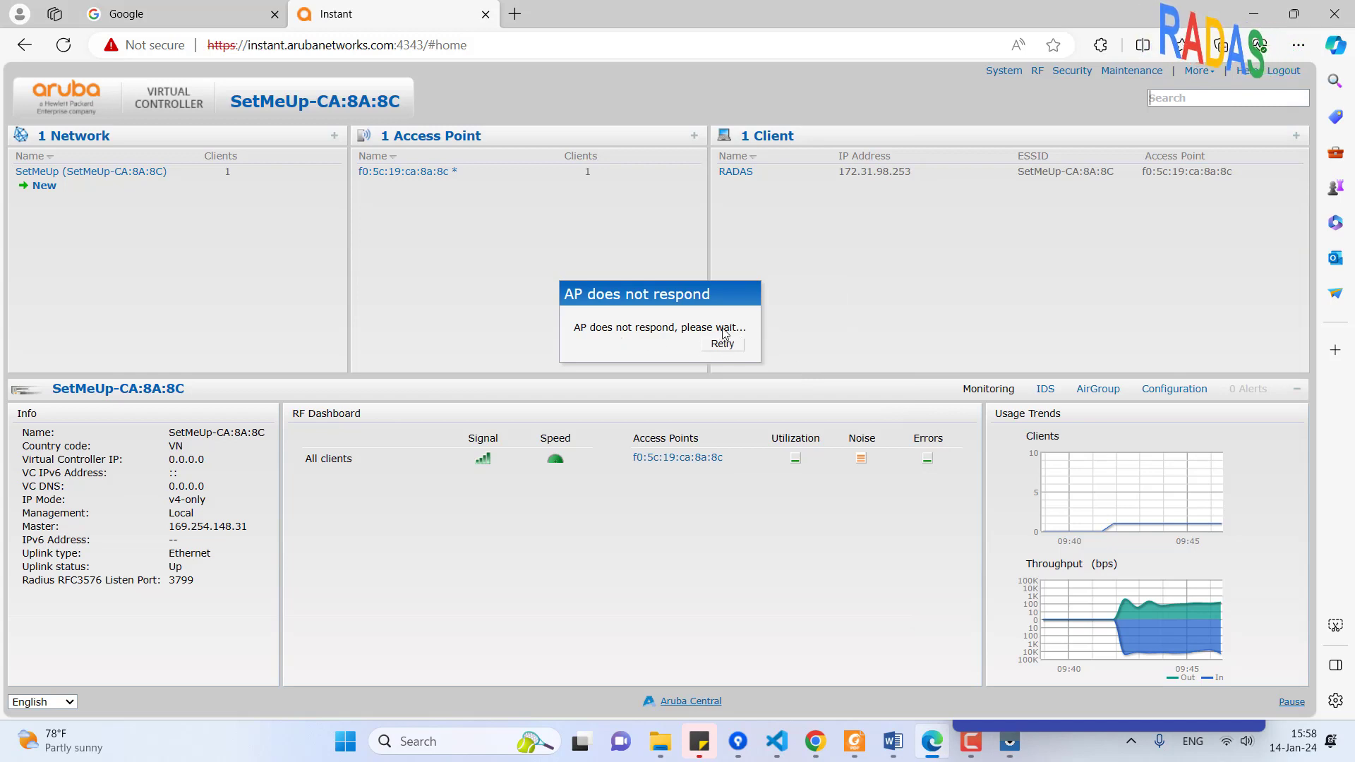
{"action": "mouse_move", "coordinate": [1008, 755]}
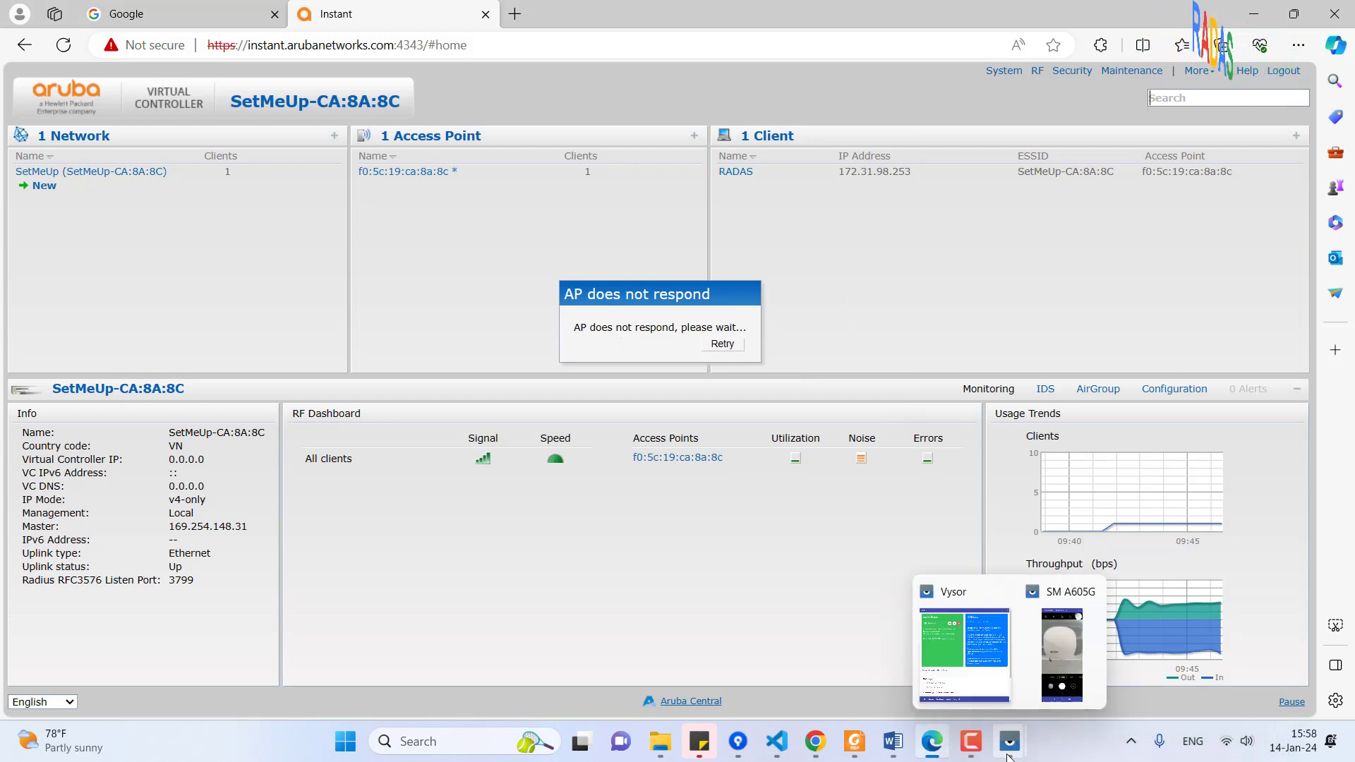
{"action": "left_click", "coordinate": [1064, 653]}
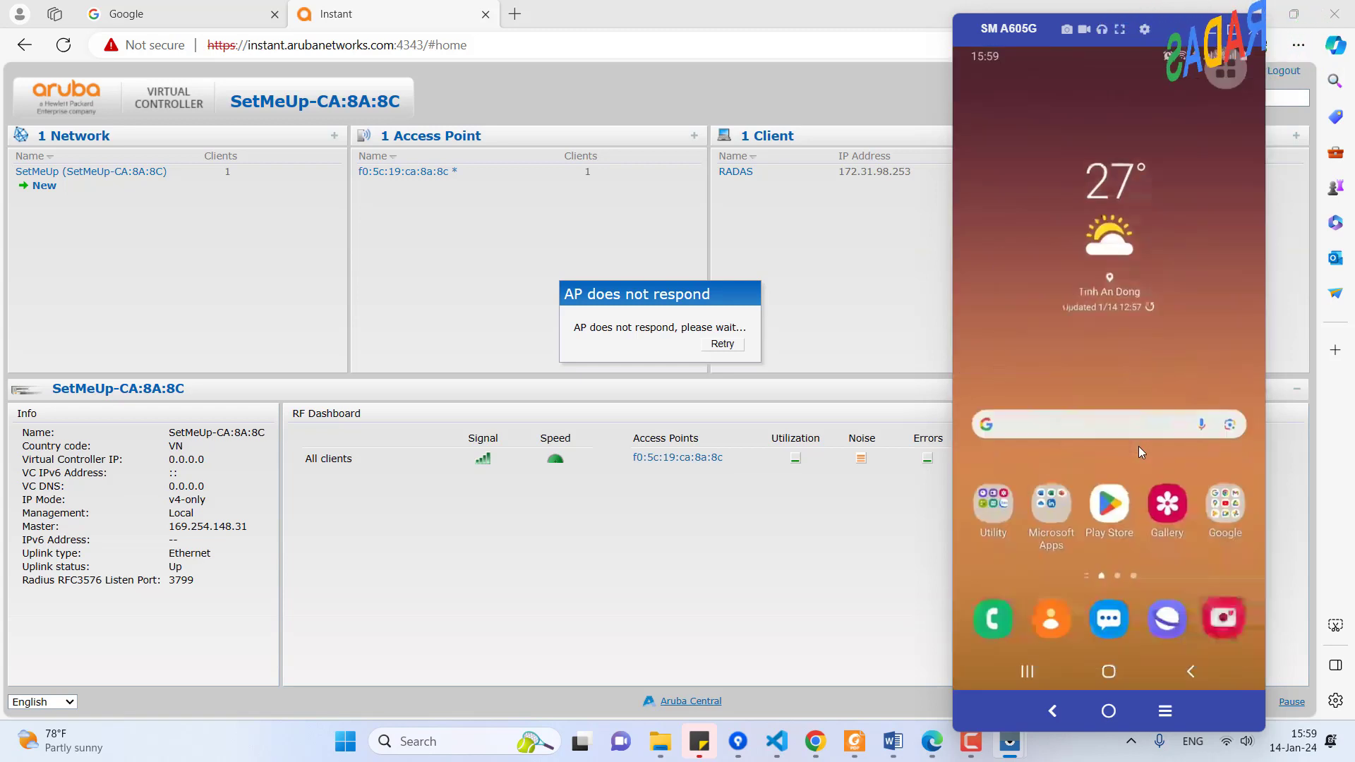
Open the mirrored phone's Camera to view the Aruba access point's lit status LED
{"action": "left_click", "coordinate": [1223, 621]}
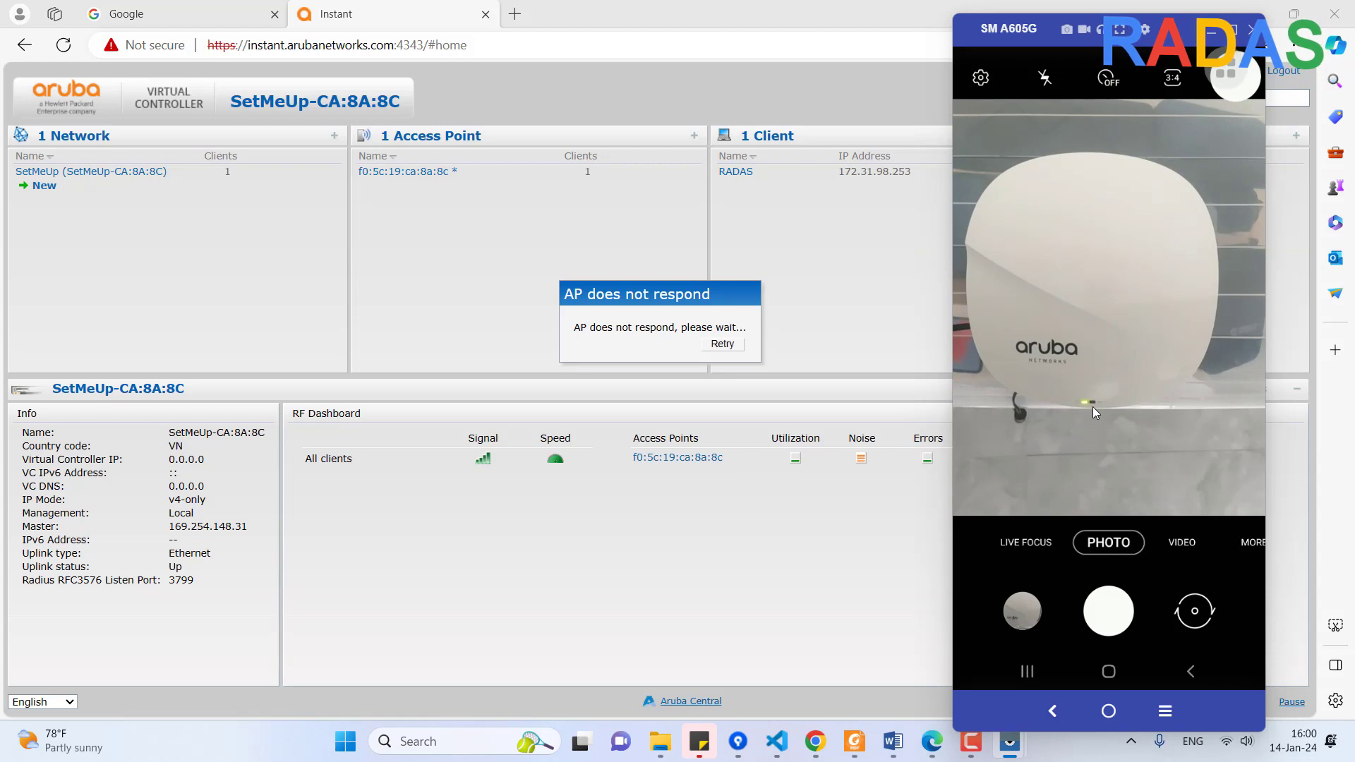
{"action": "left_click", "coordinate": [1232, 741]}
Connect to the open SetMeUp-CA:8A:8C Wi-Fi network and retry the Aruba dashboard
{"action": "left_click", "coordinate": [1124, 464]}
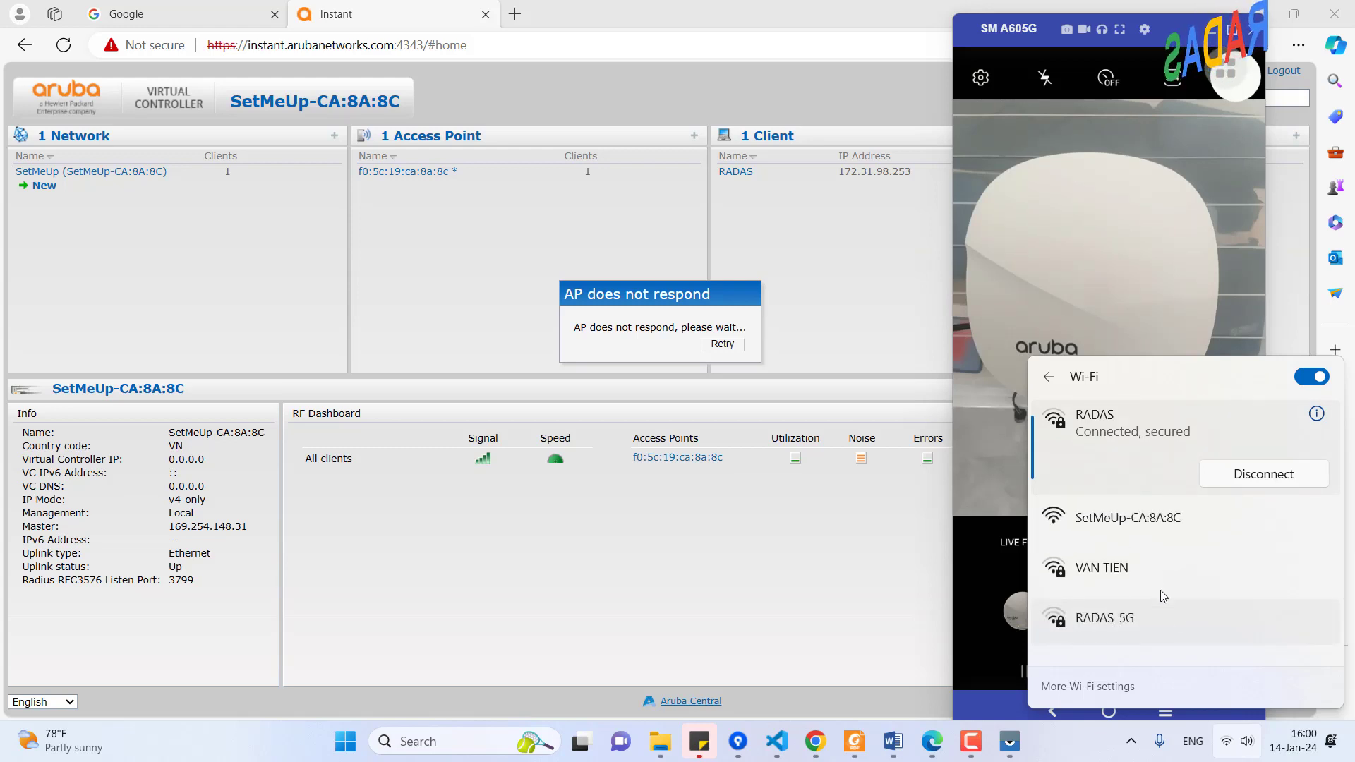
{"action": "left_click", "coordinate": [1113, 531]}
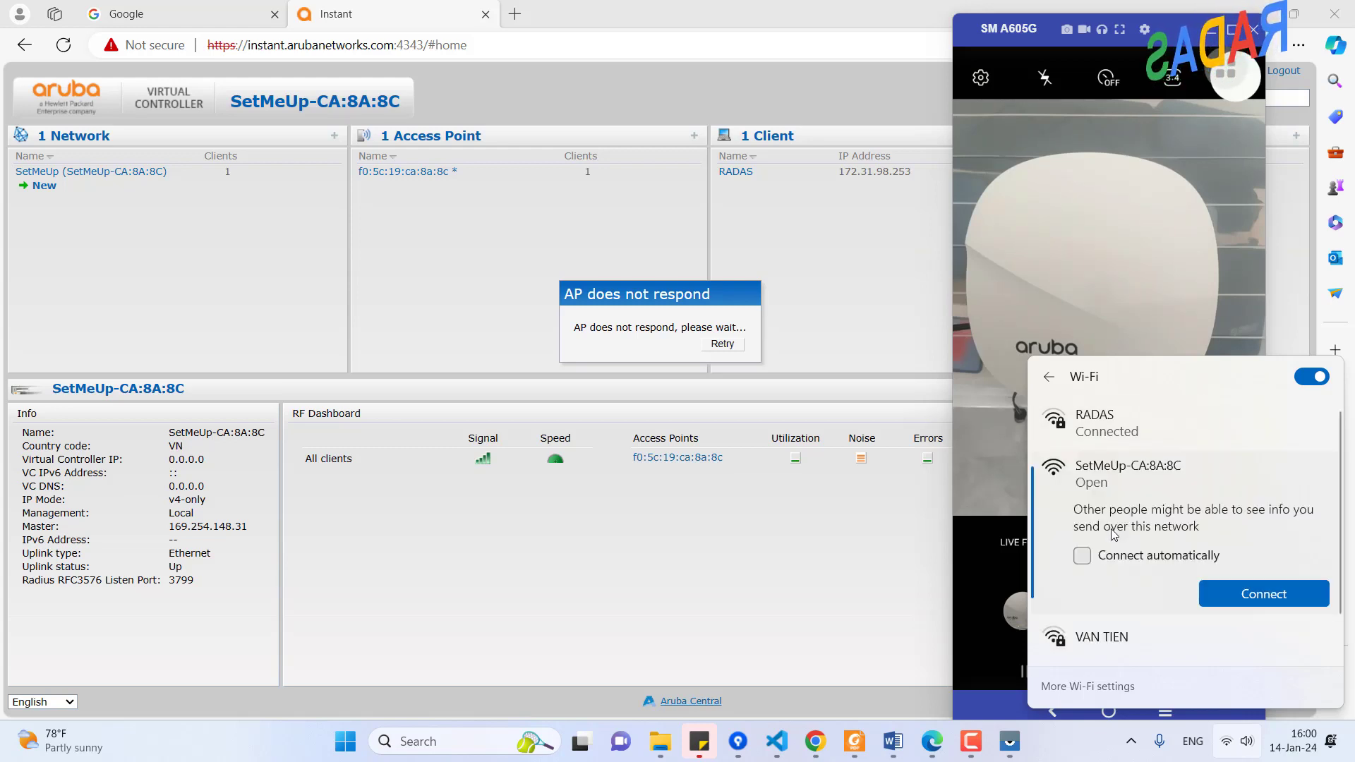
{"action": "left_click", "coordinate": [1256, 593]}
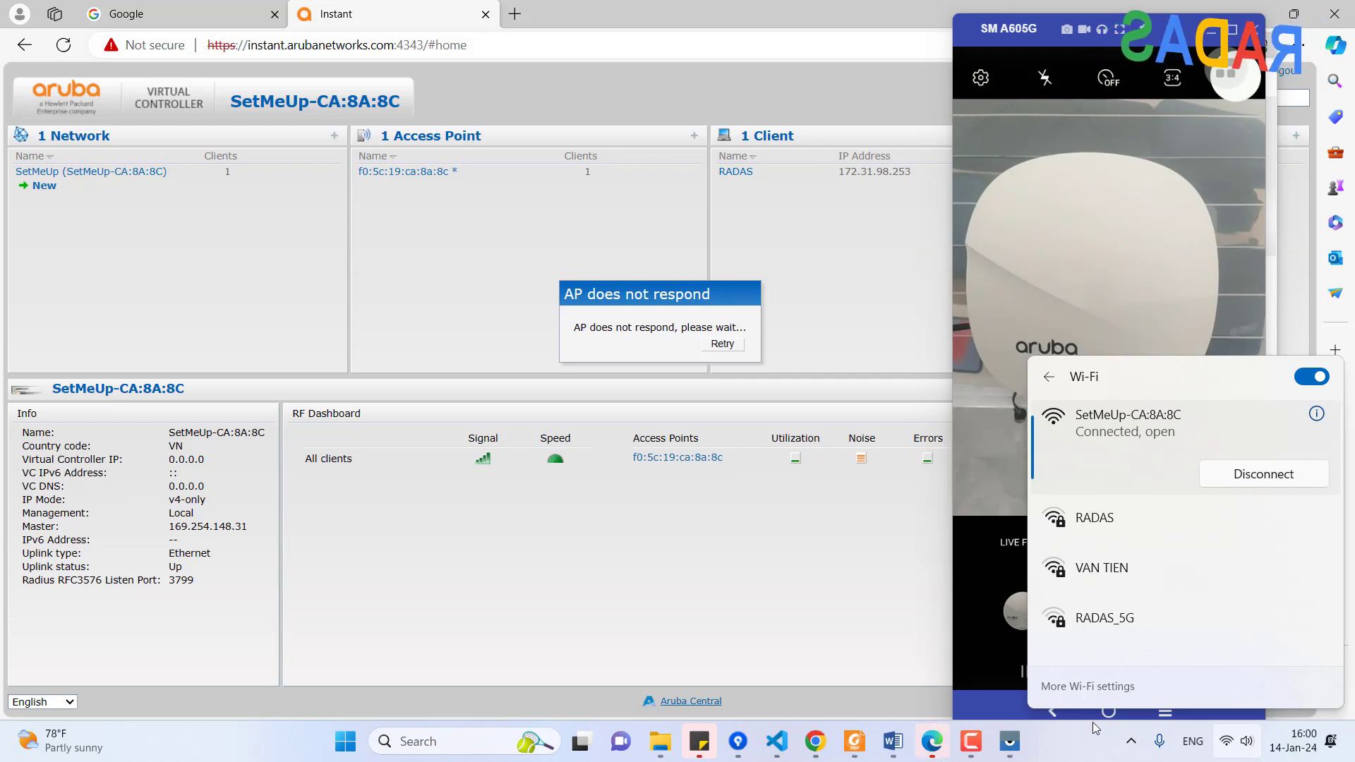
{"action": "left_click", "coordinate": [1087, 748]}
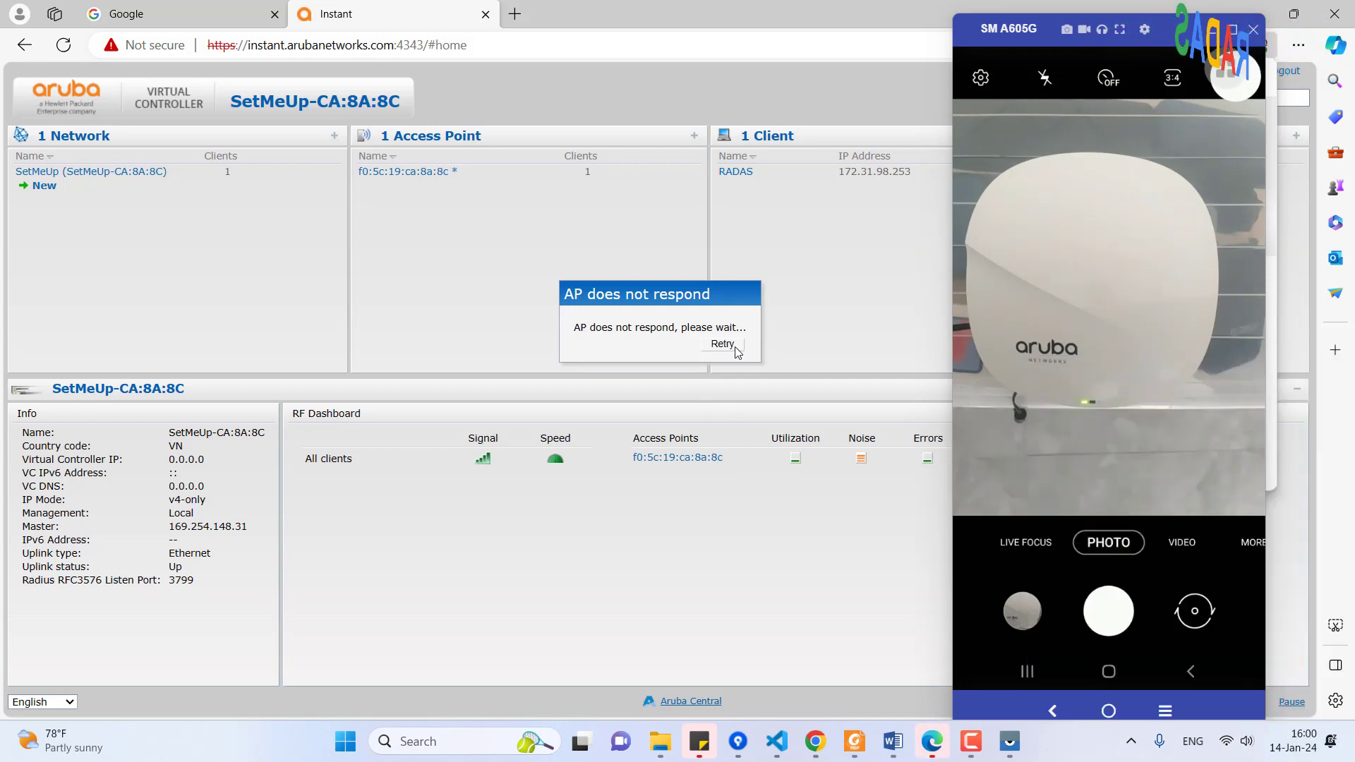
{"action": "left_click", "coordinate": [736, 348]}
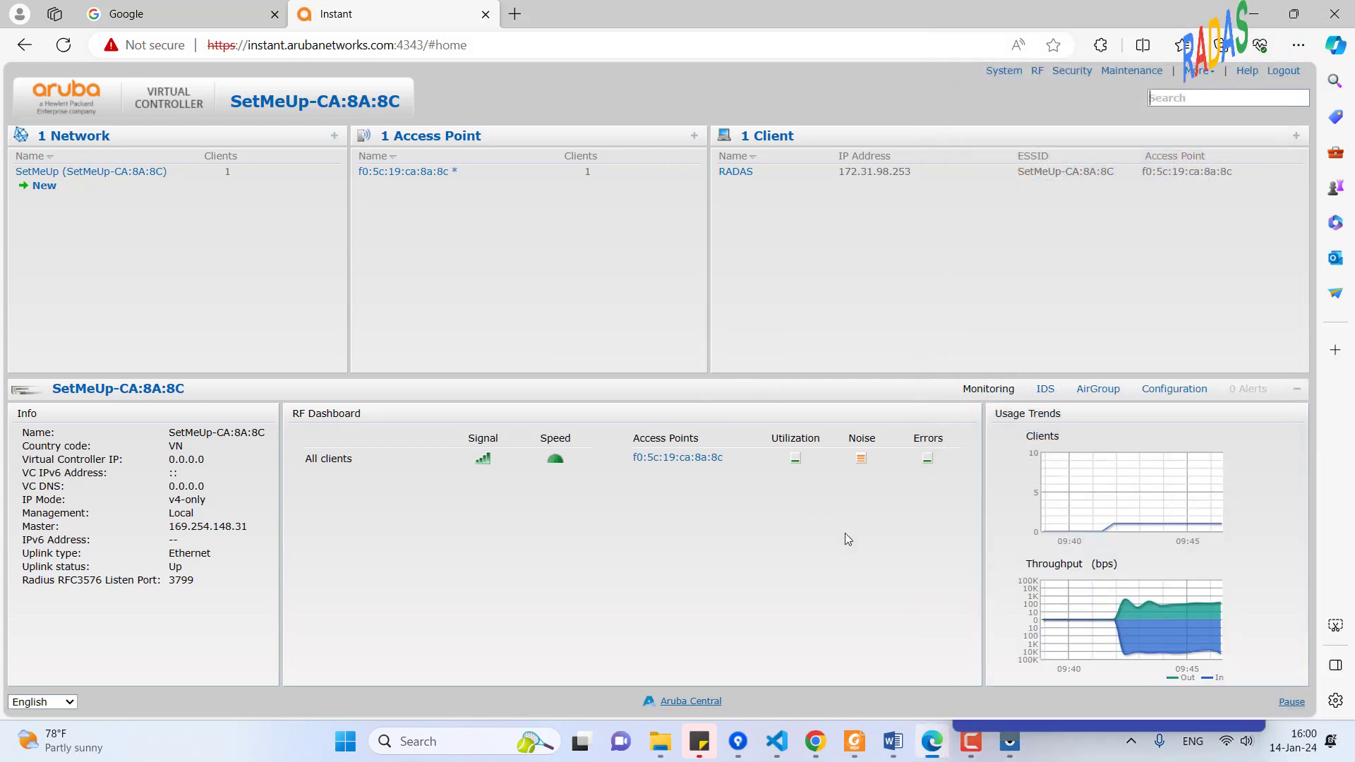
{"action": "left_click", "coordinate": [1230, 753]}
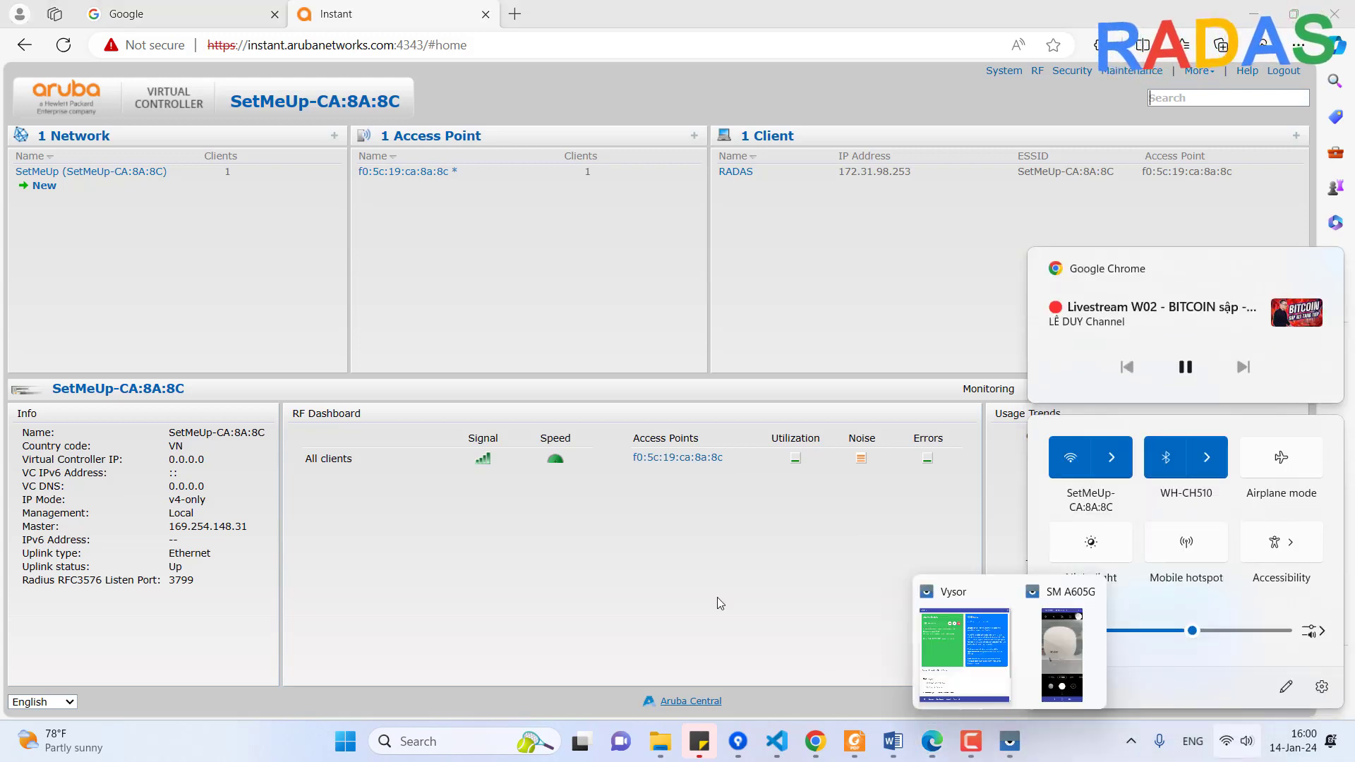
Reload the controller page and proceed past the certificate privacy warning
{"action": "left_click", "coordinate": [531, 272]}
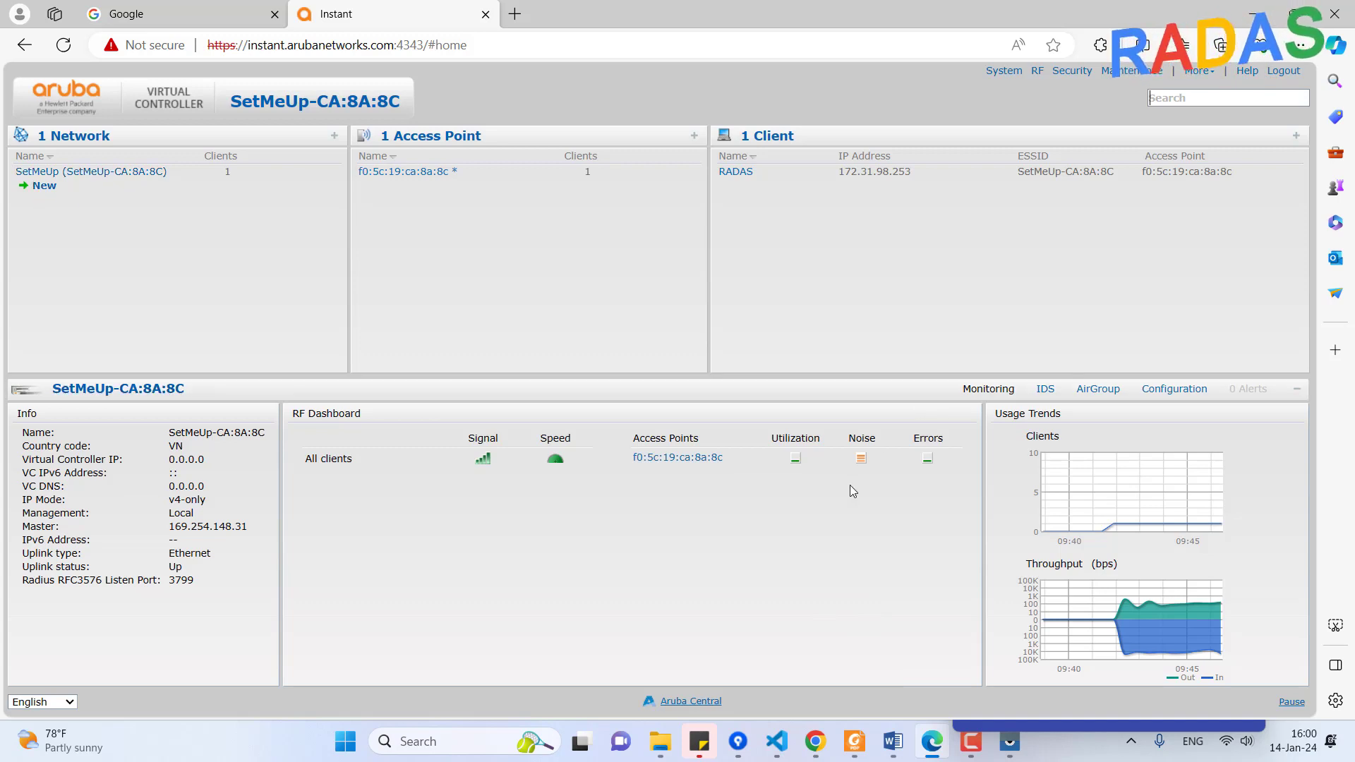
{"action": "left_click", "coordinate": [64, 46]}
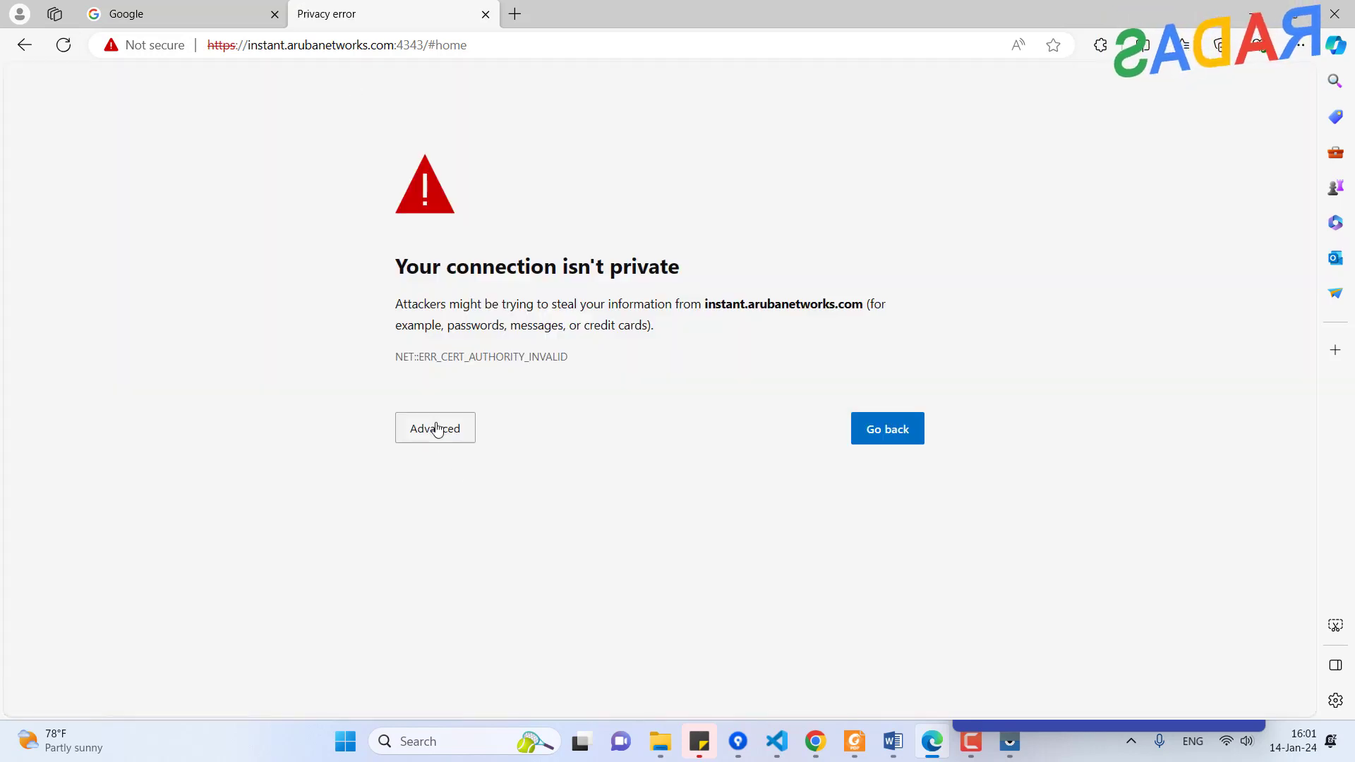
{"action": "left_click", "coordinate": [438, 430]}
{"action": "left_click", "coordinate": [511, 565]}
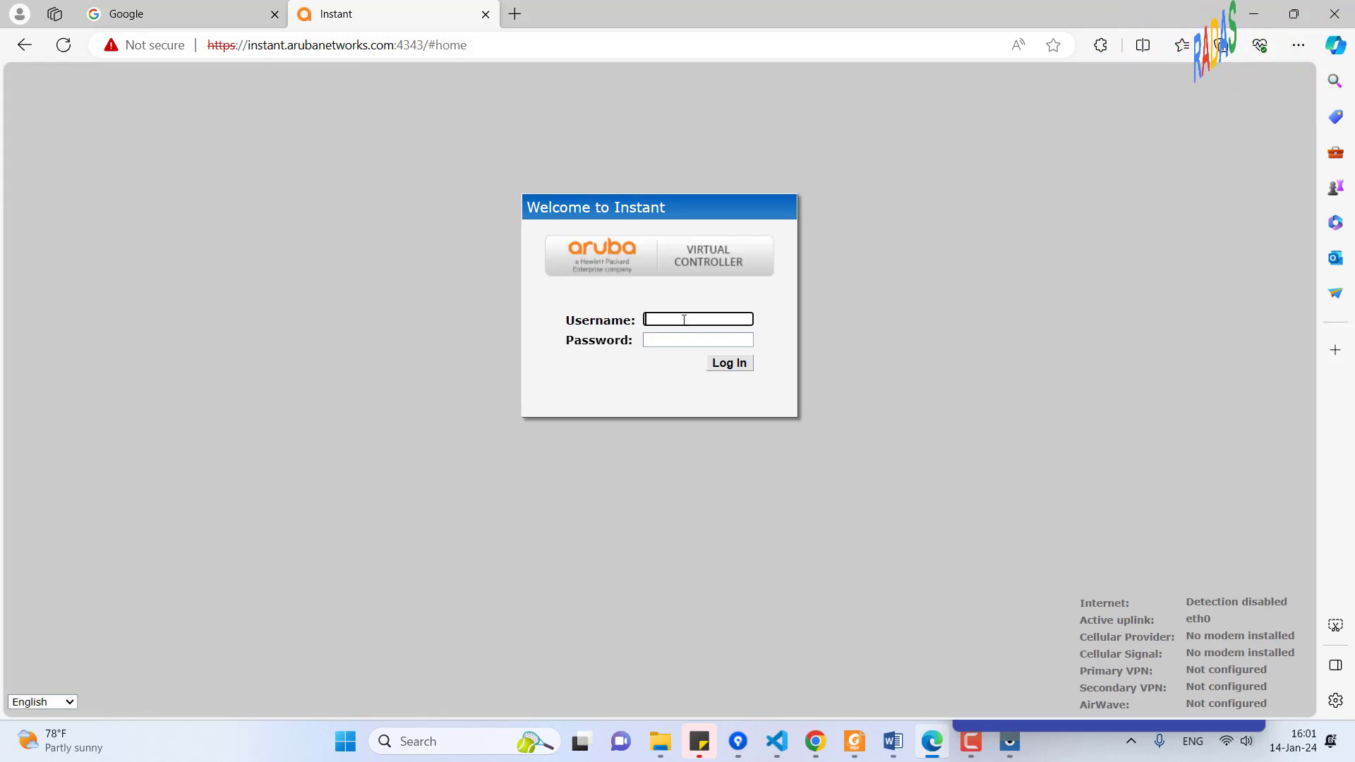
Log in to the virtual controller with the admin username and password
{"action": "type", "text": "admin"}
{"action": "key", "text": "Tab"}
{"action": "type", "text": "admin"}
{"action": "left_click", "coordinate": [742, 340]}
{"action": "left_click", "coordinate": [731, 364]}
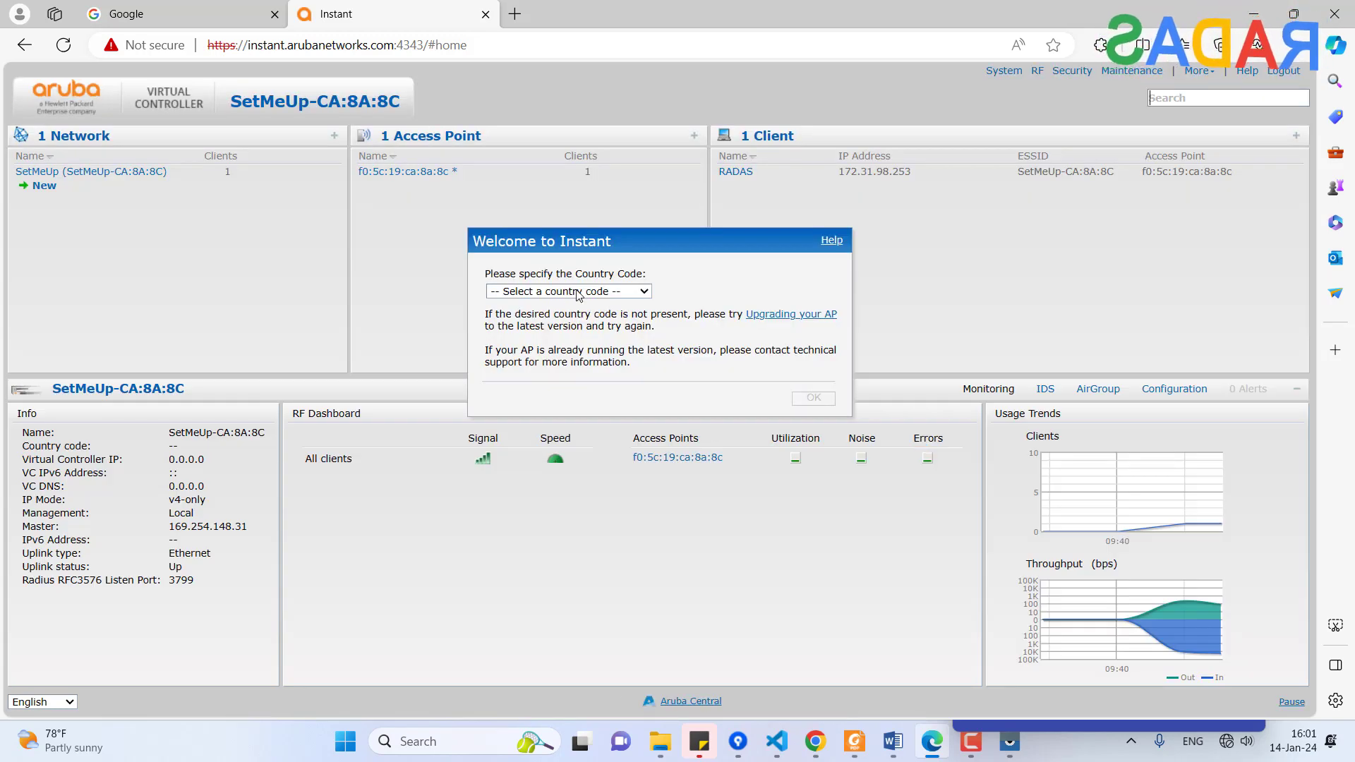
Choose VN - Vietnam as the country code, confirm, and close the Enable Cloud Management dialog
{"action": "left_click", "coordinate": [576, 292]}
{"action": "key", "text": "v"}
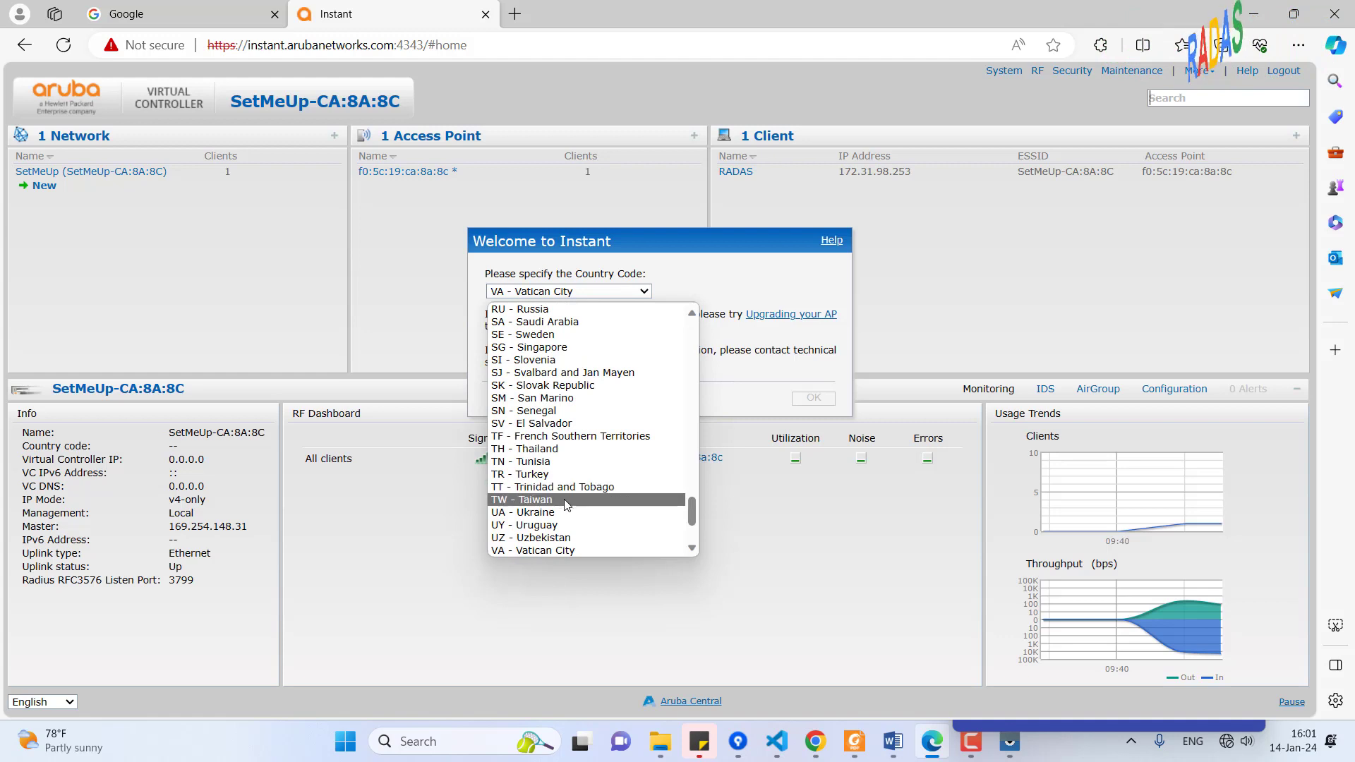
{"action": "scroll", "coordinate": [555, 522], "scroll_direction": "down", "scroll_amount": 1}
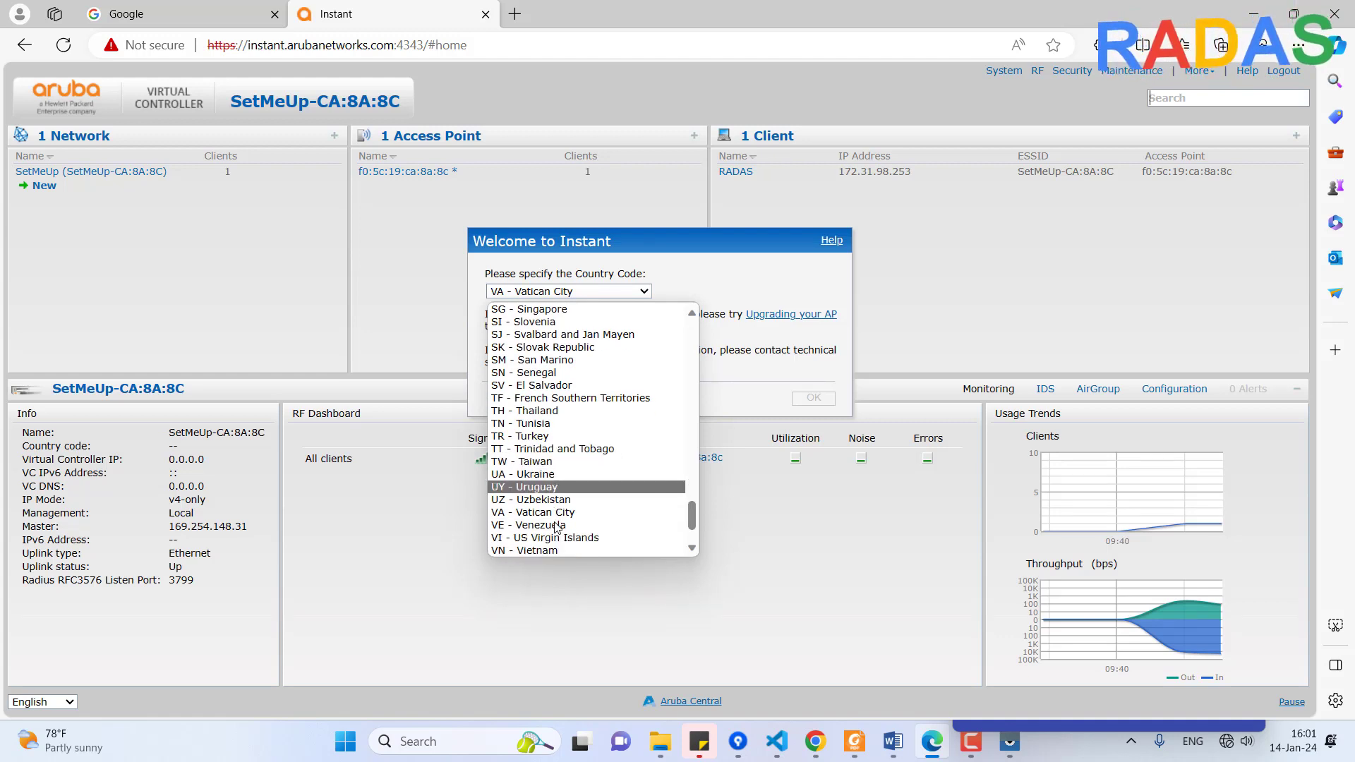
{"action": "left_click", "coordinate": [555, 548]}
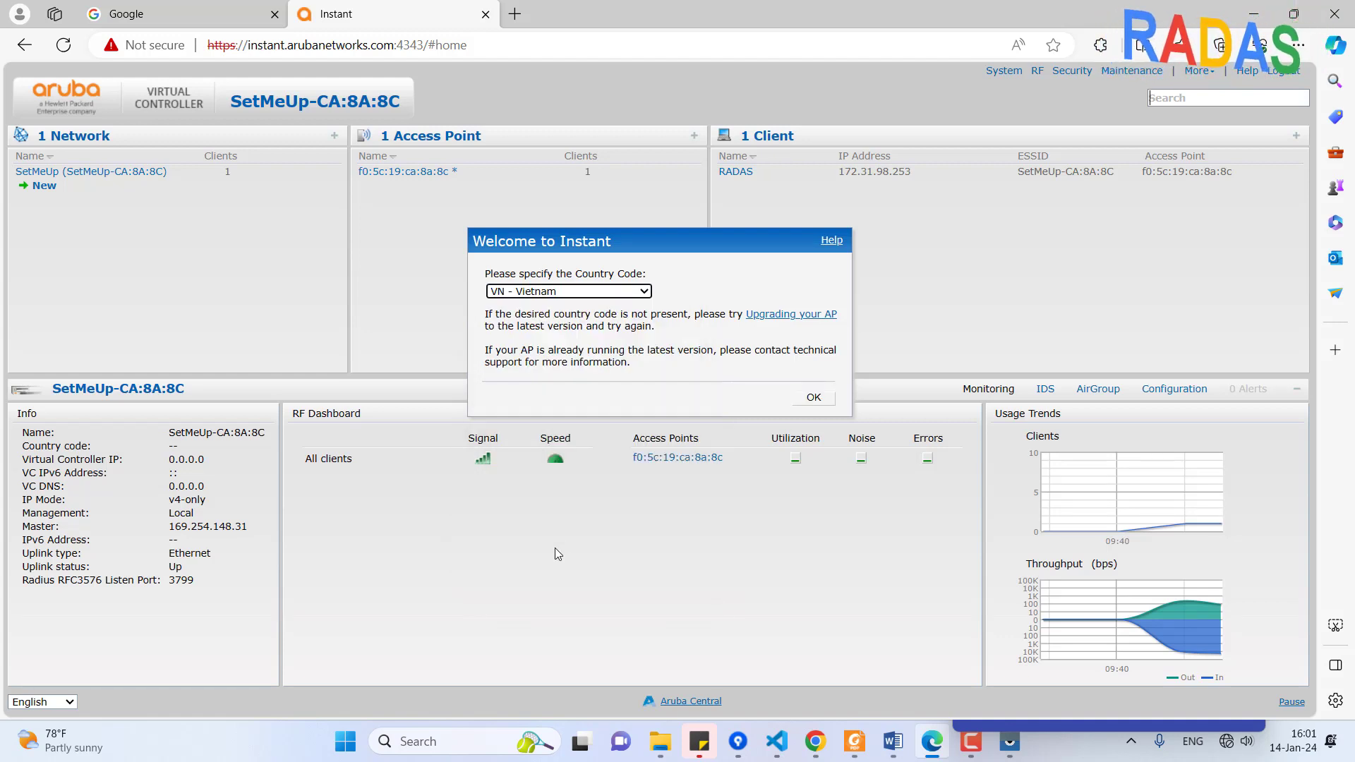
{"action": "left_click", "coordinate": [815, 397]}
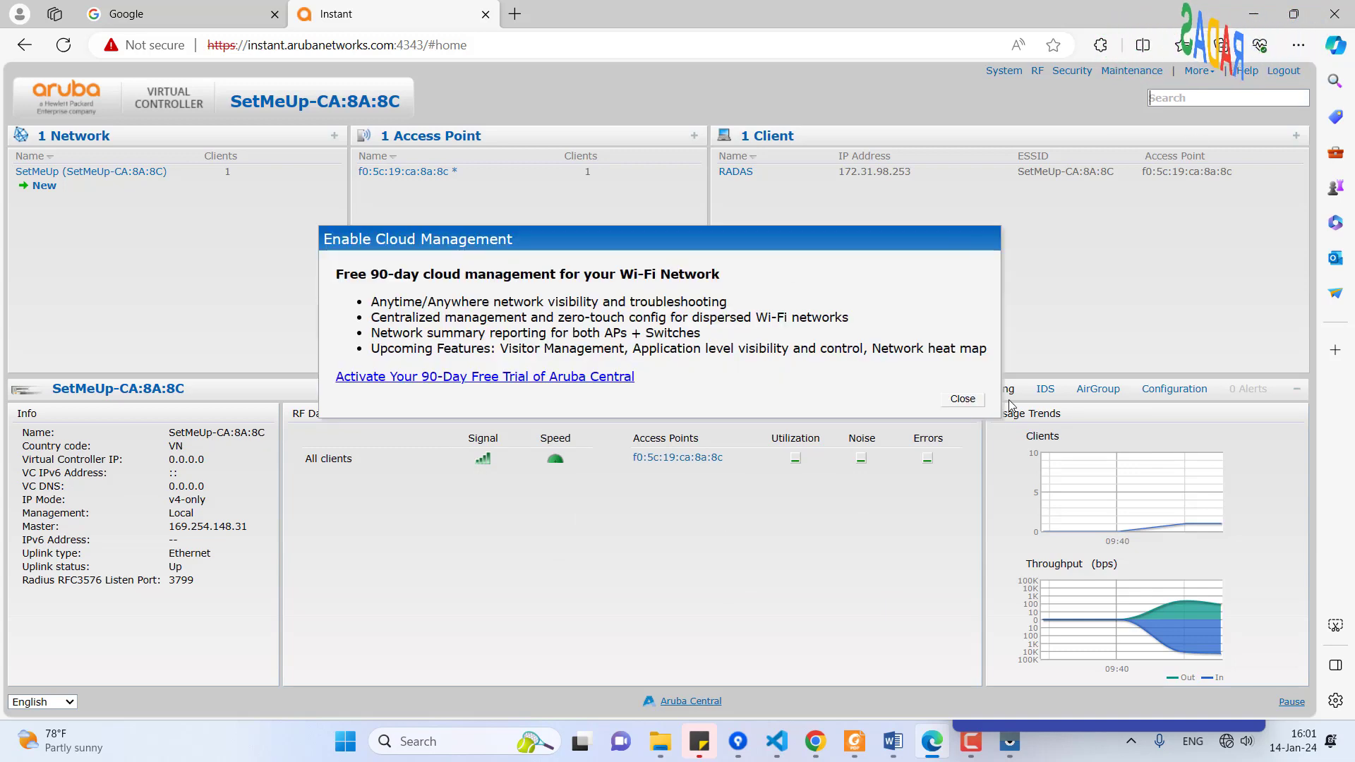
{"action": "left_click", "coordinate": [961, 399]}
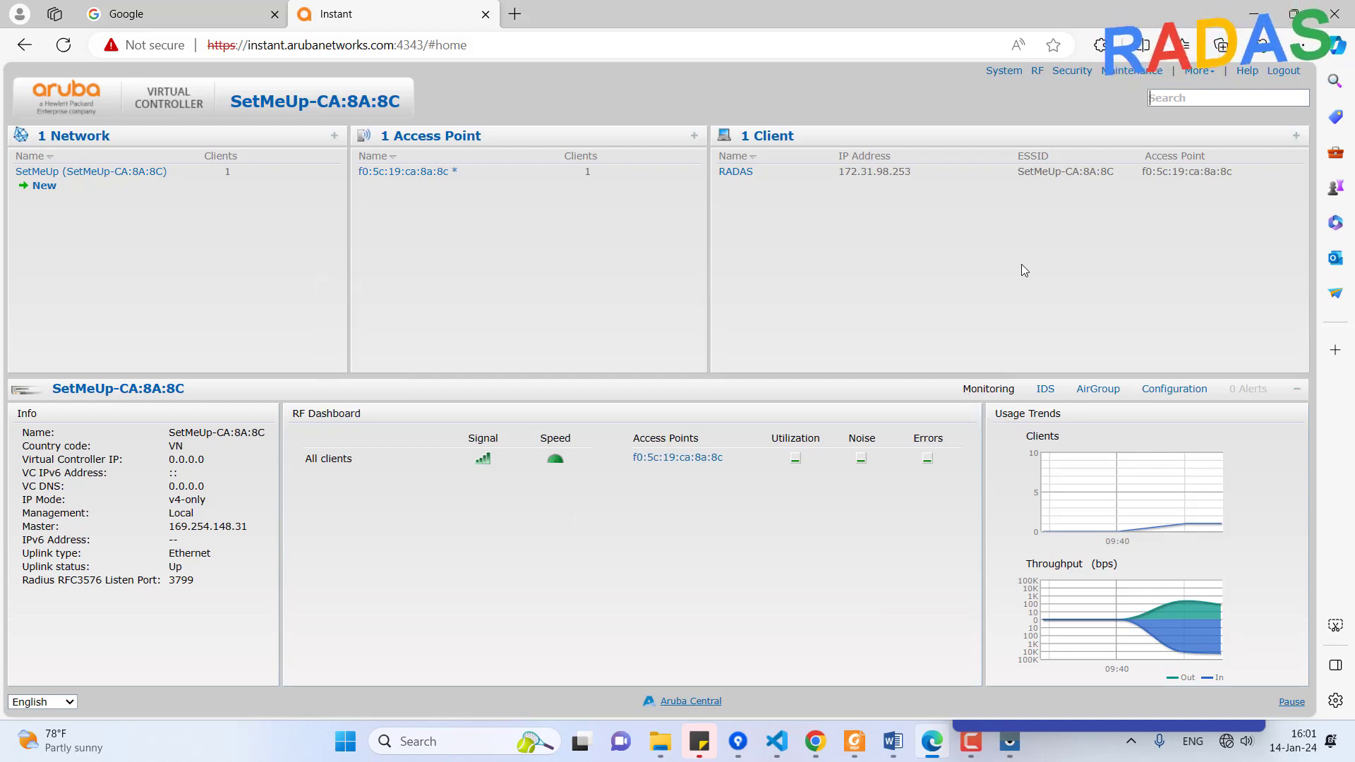